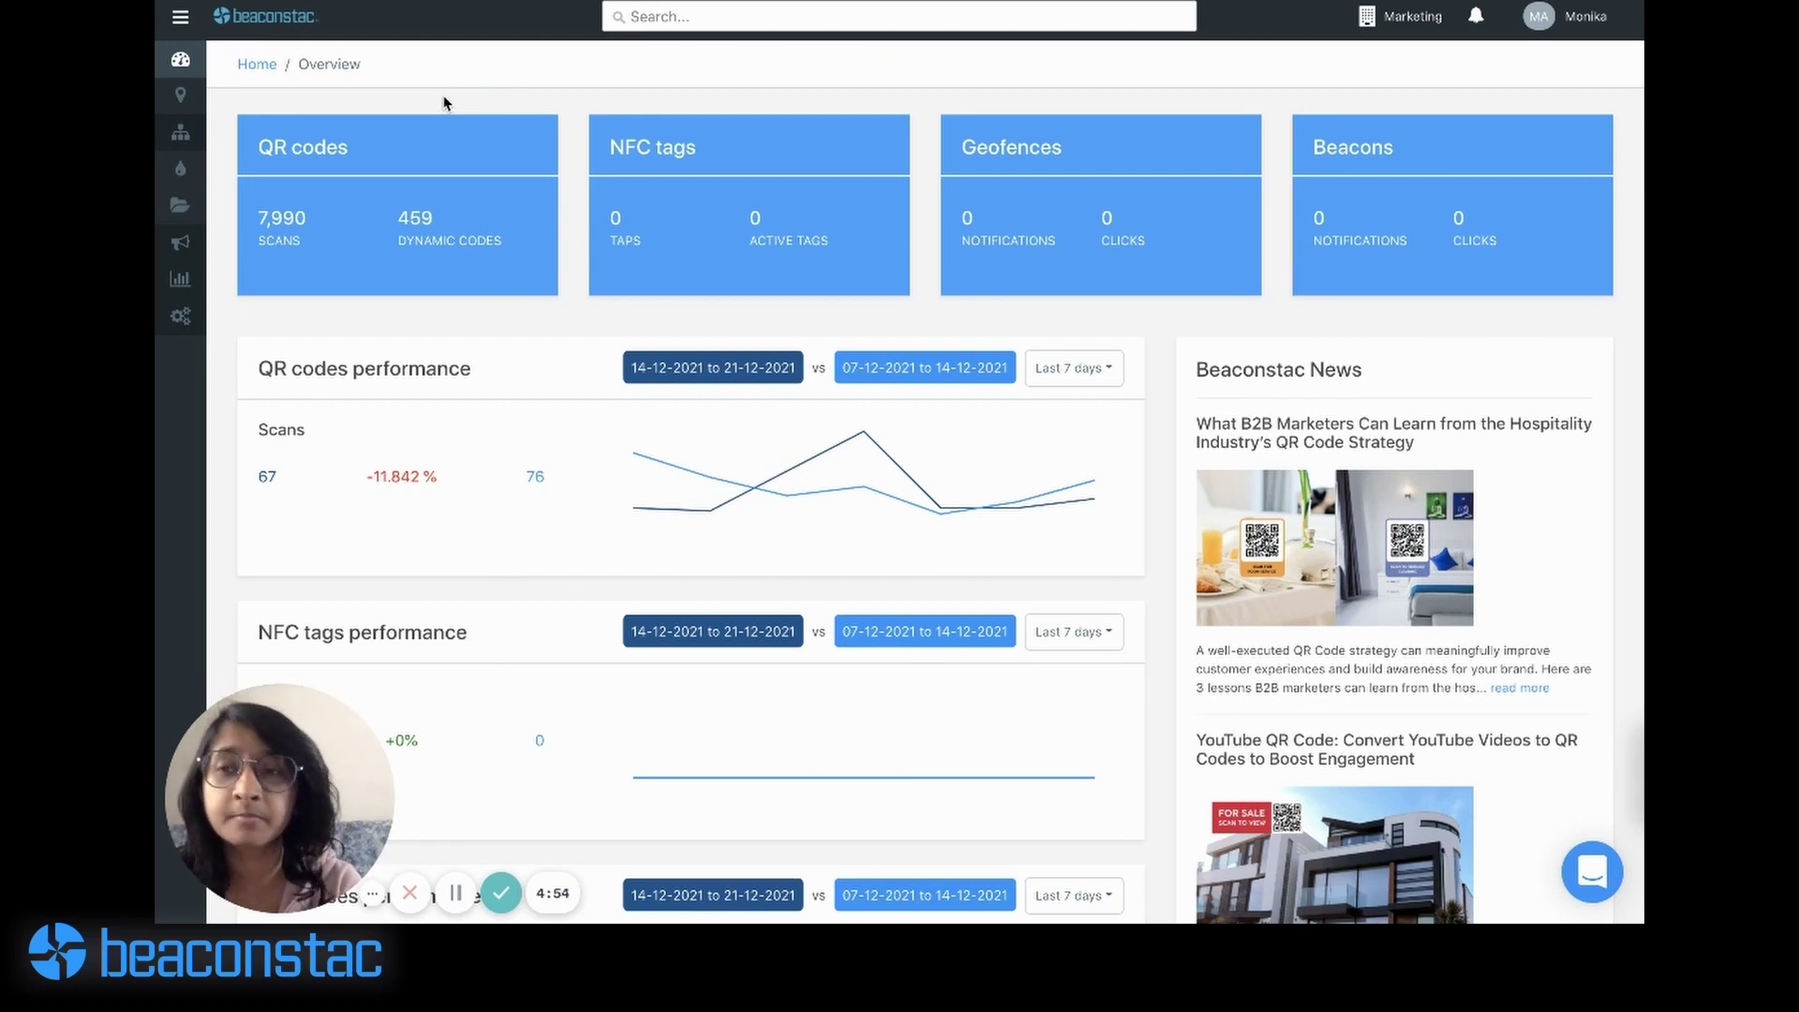
Step: From the QR codes list, start a new dynamic Website QR code
mouse_move(157, 113)
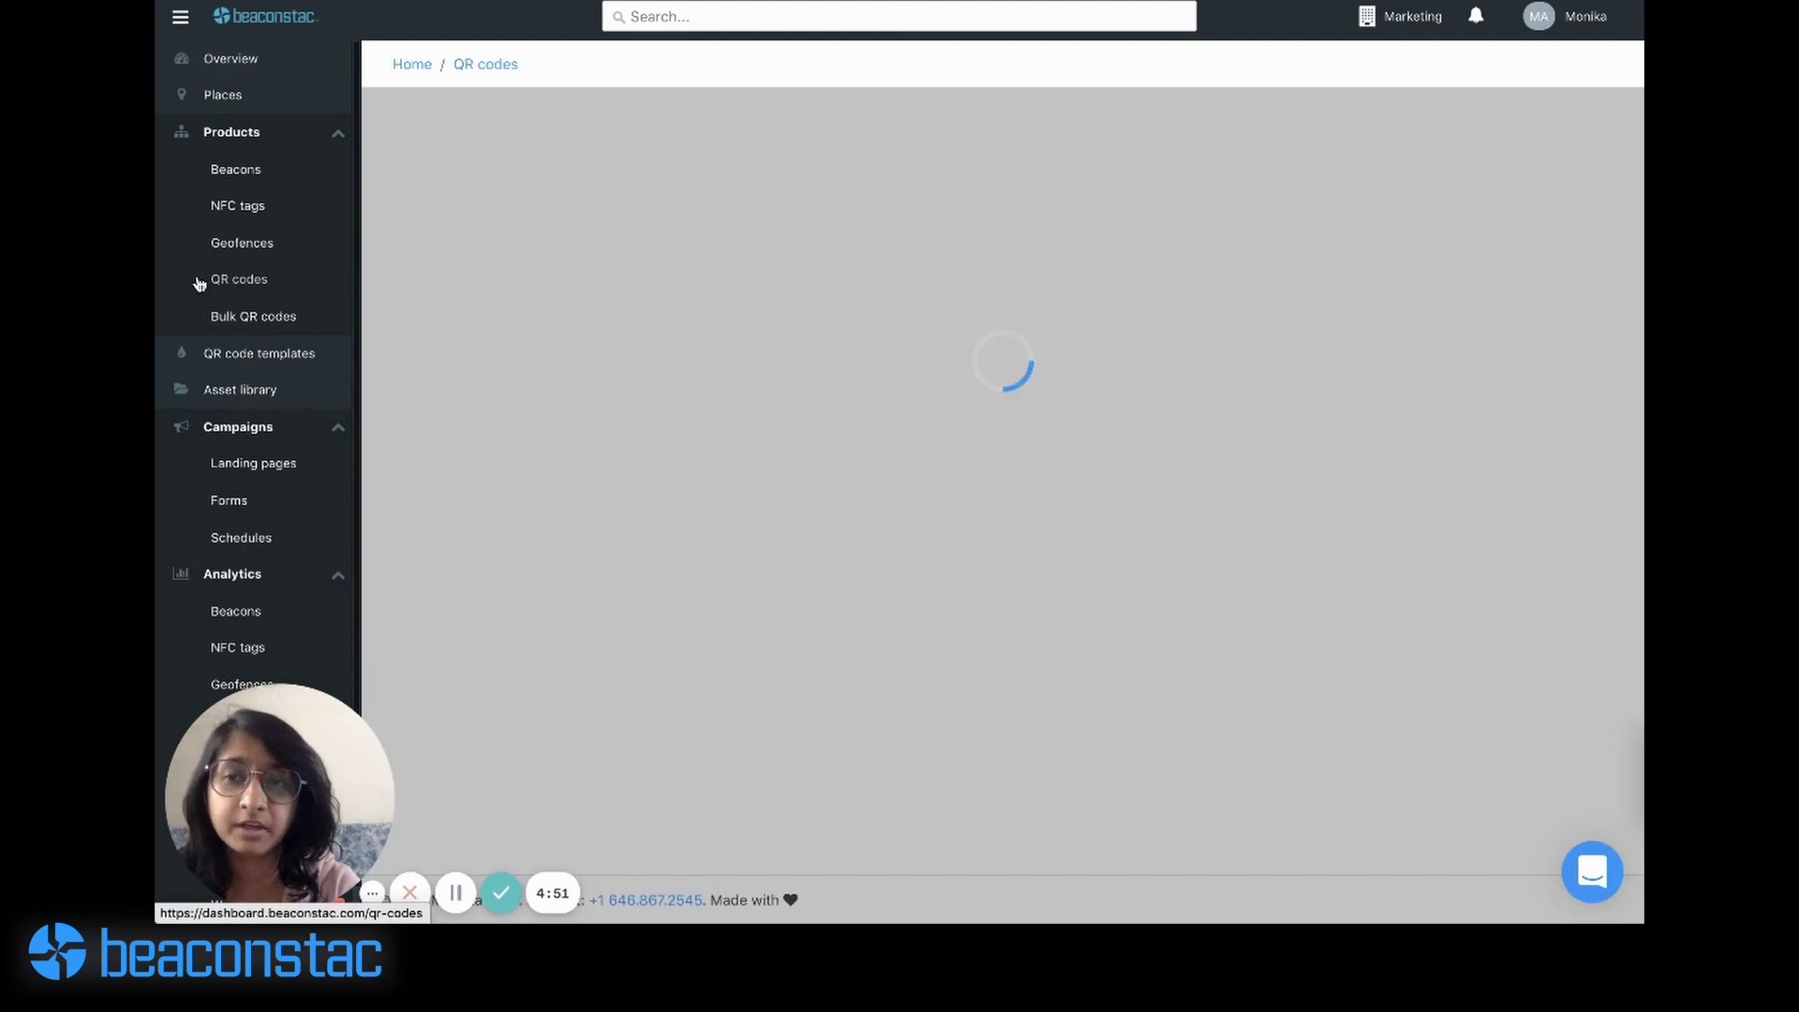
left_click(199, 281)
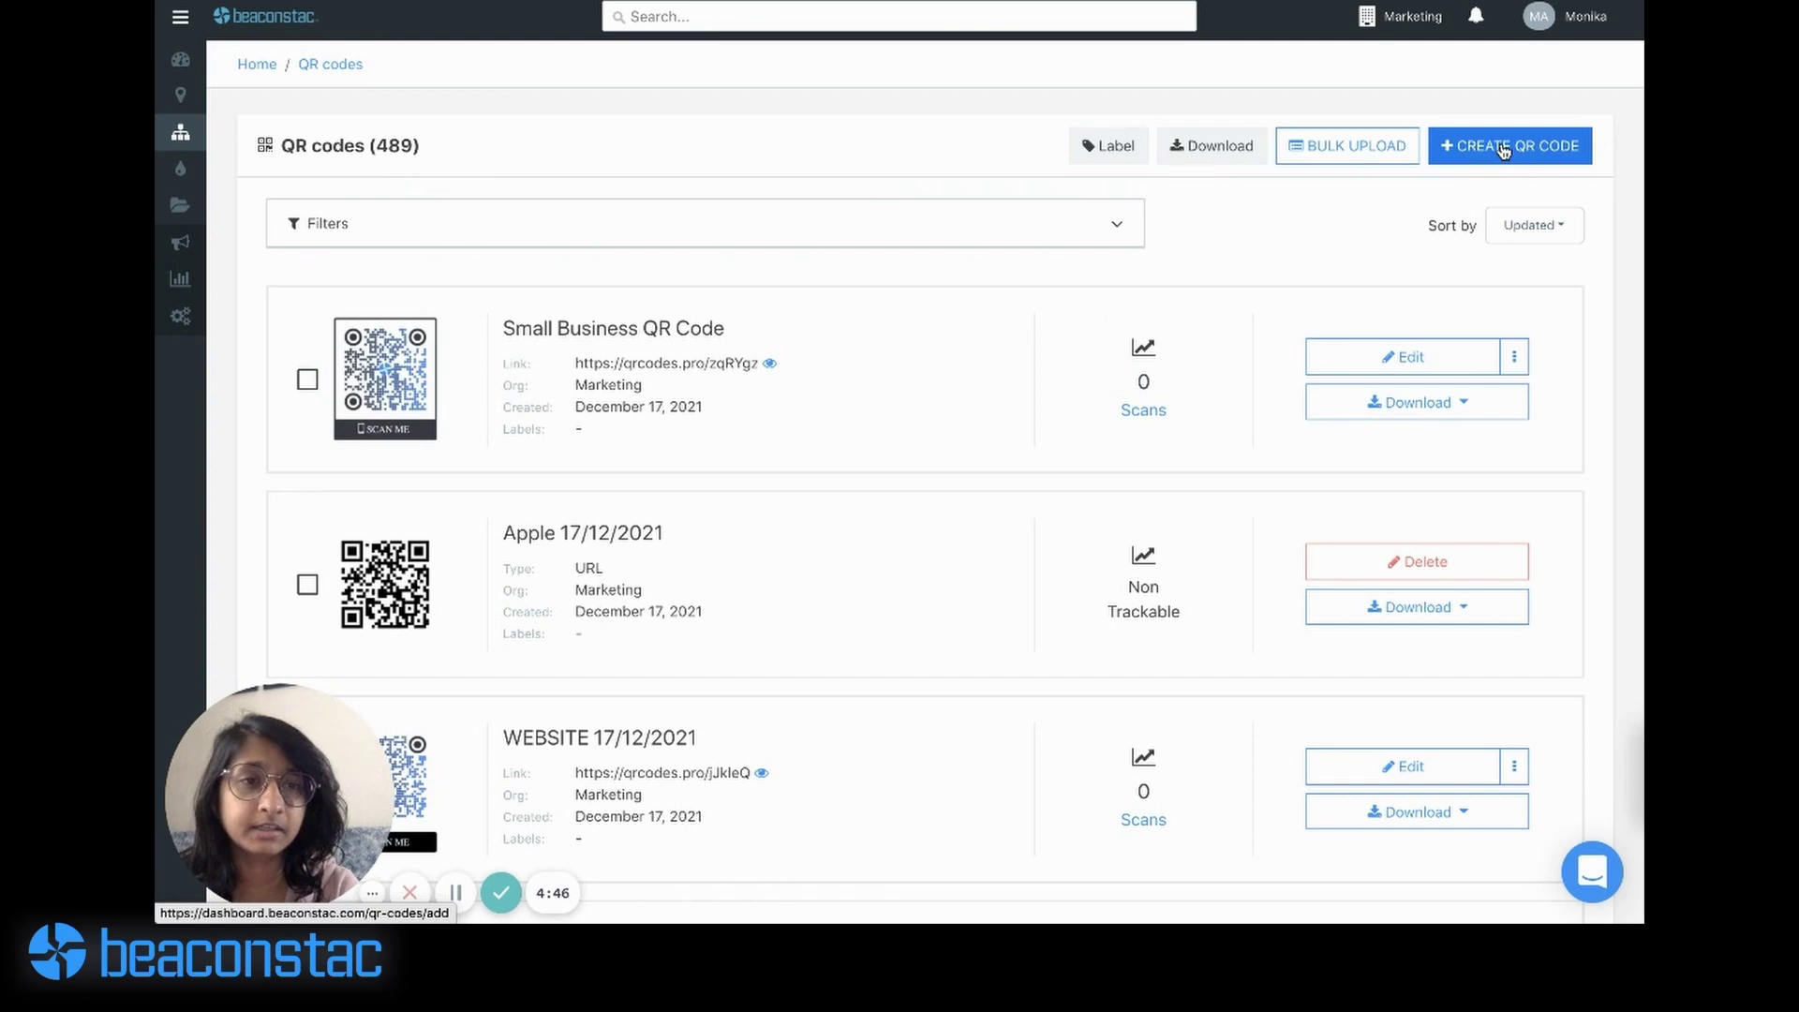
left_click(1503, 148)
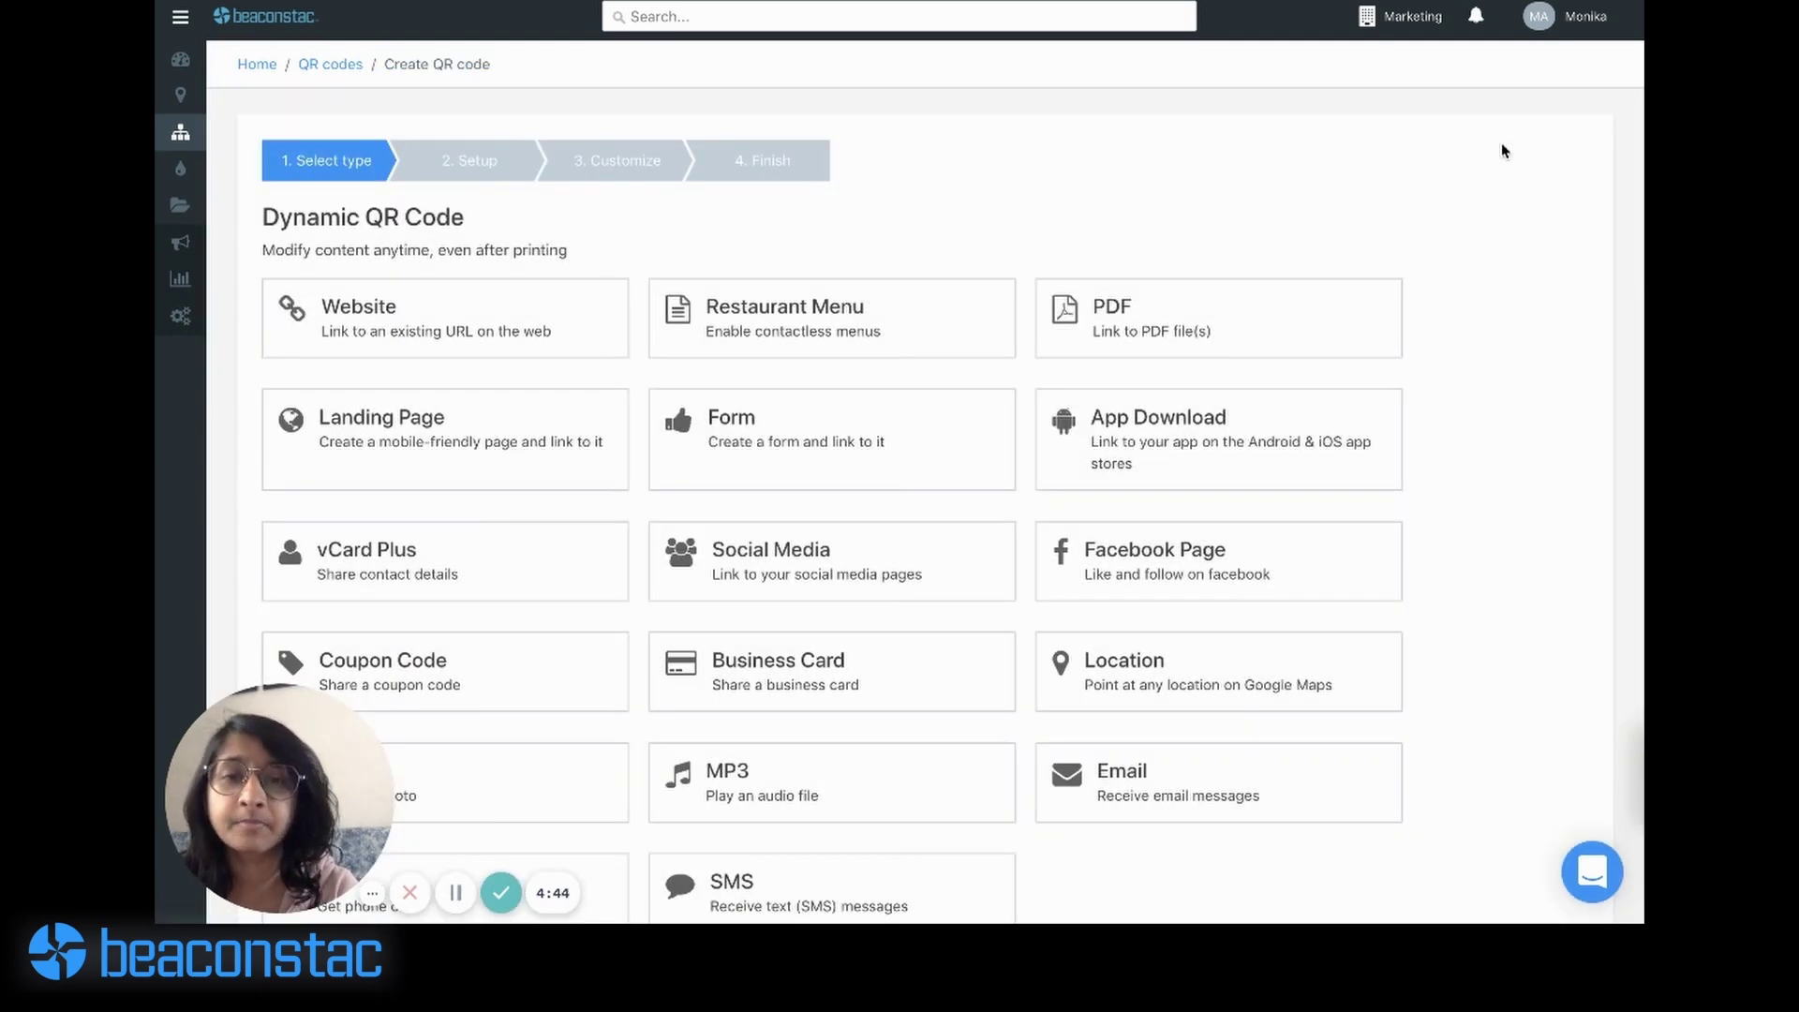
scroll(1517, 454, "down", 6)
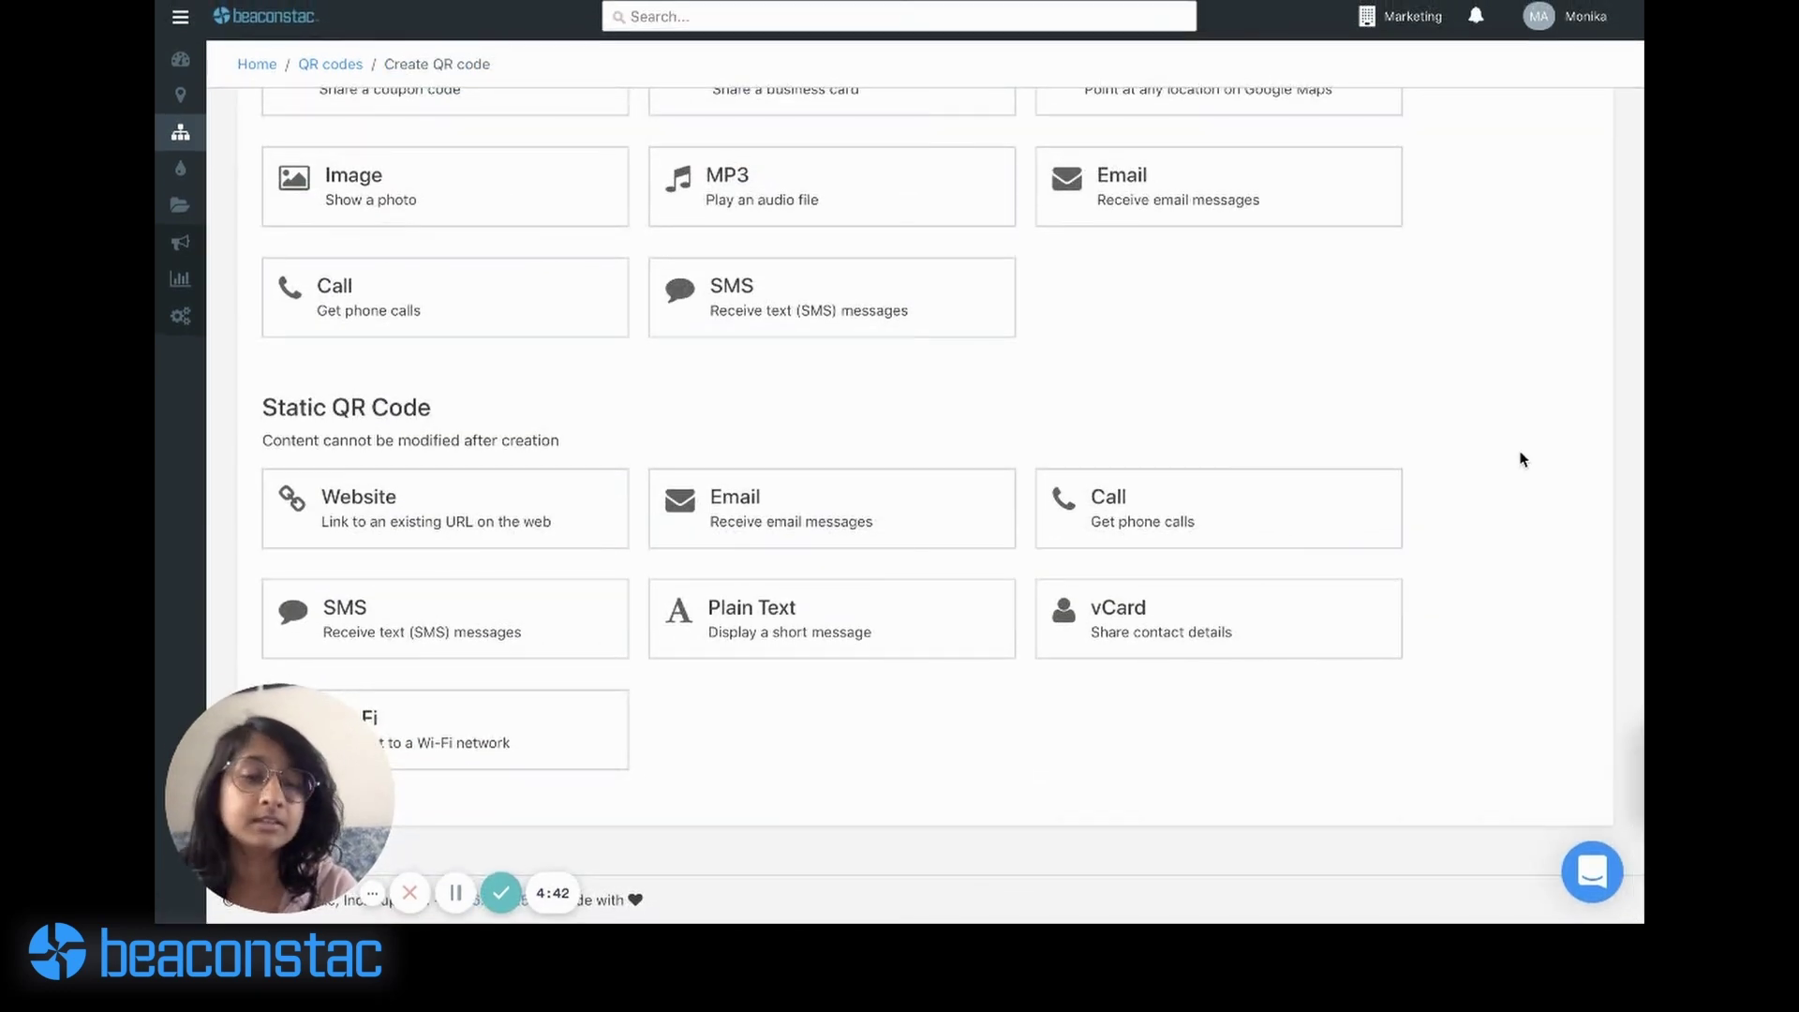
scroll(1521, 459, "up", 6)
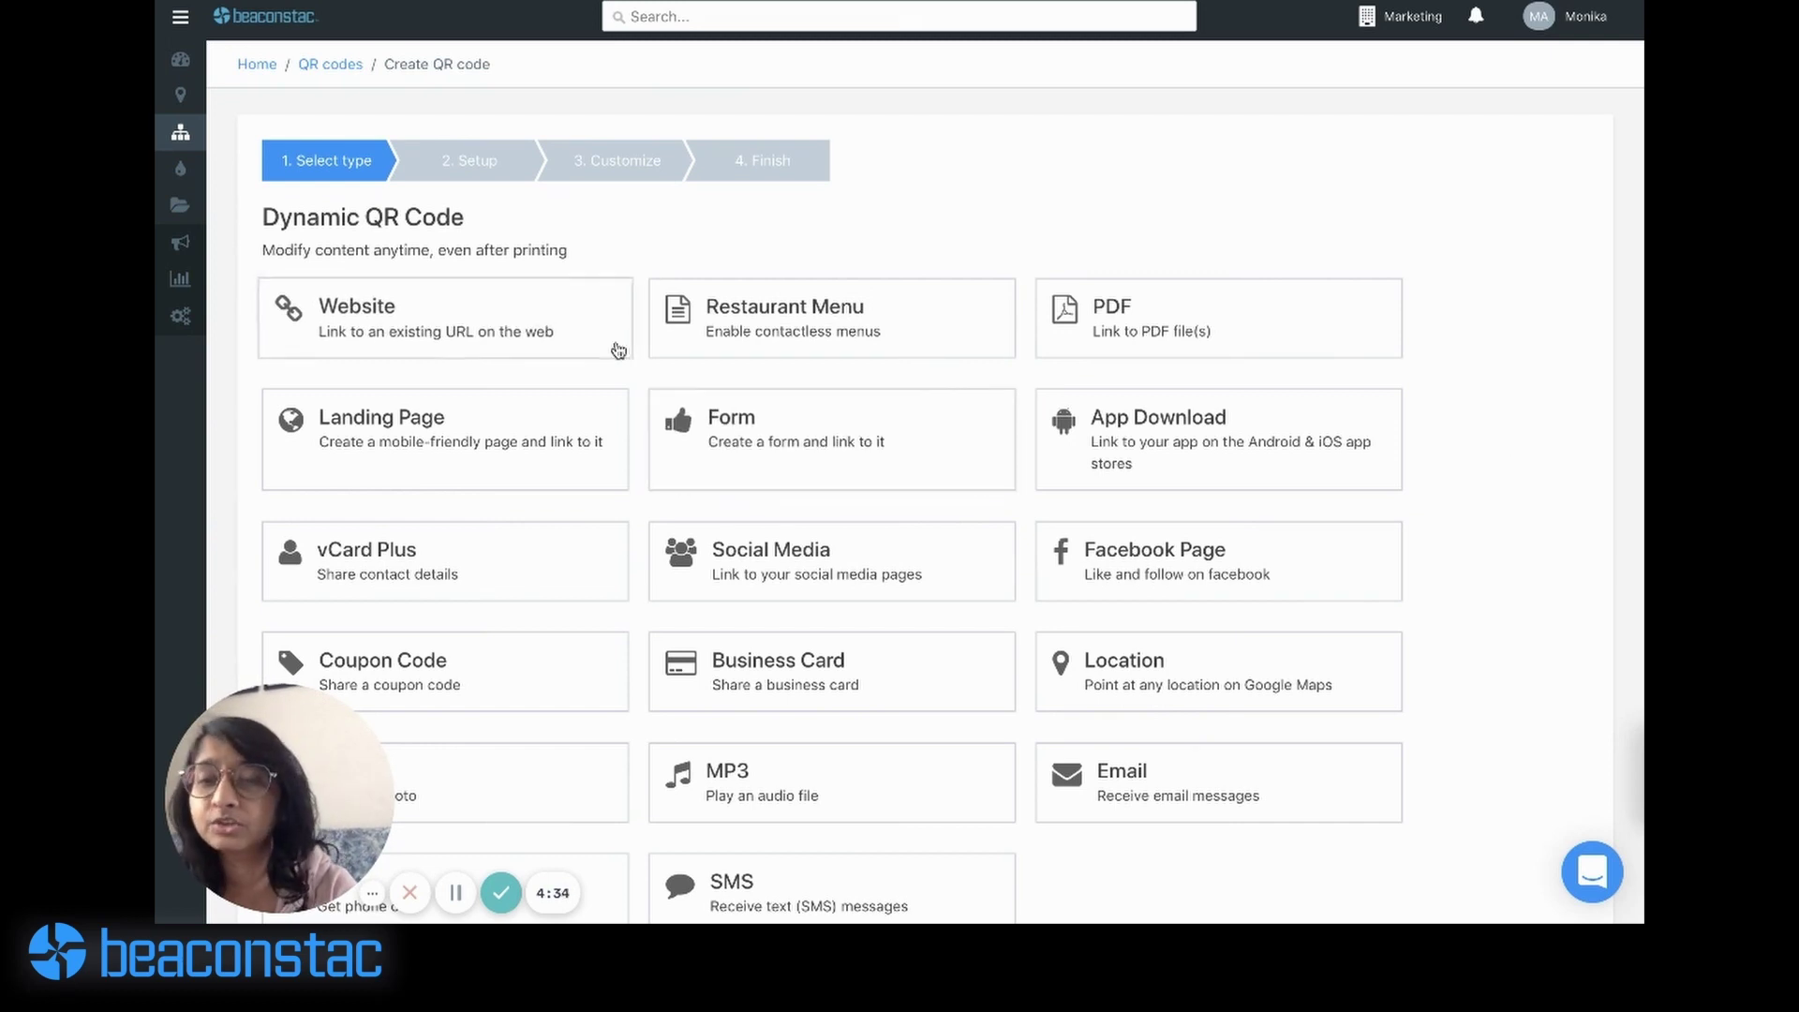
left_click(533, 343)
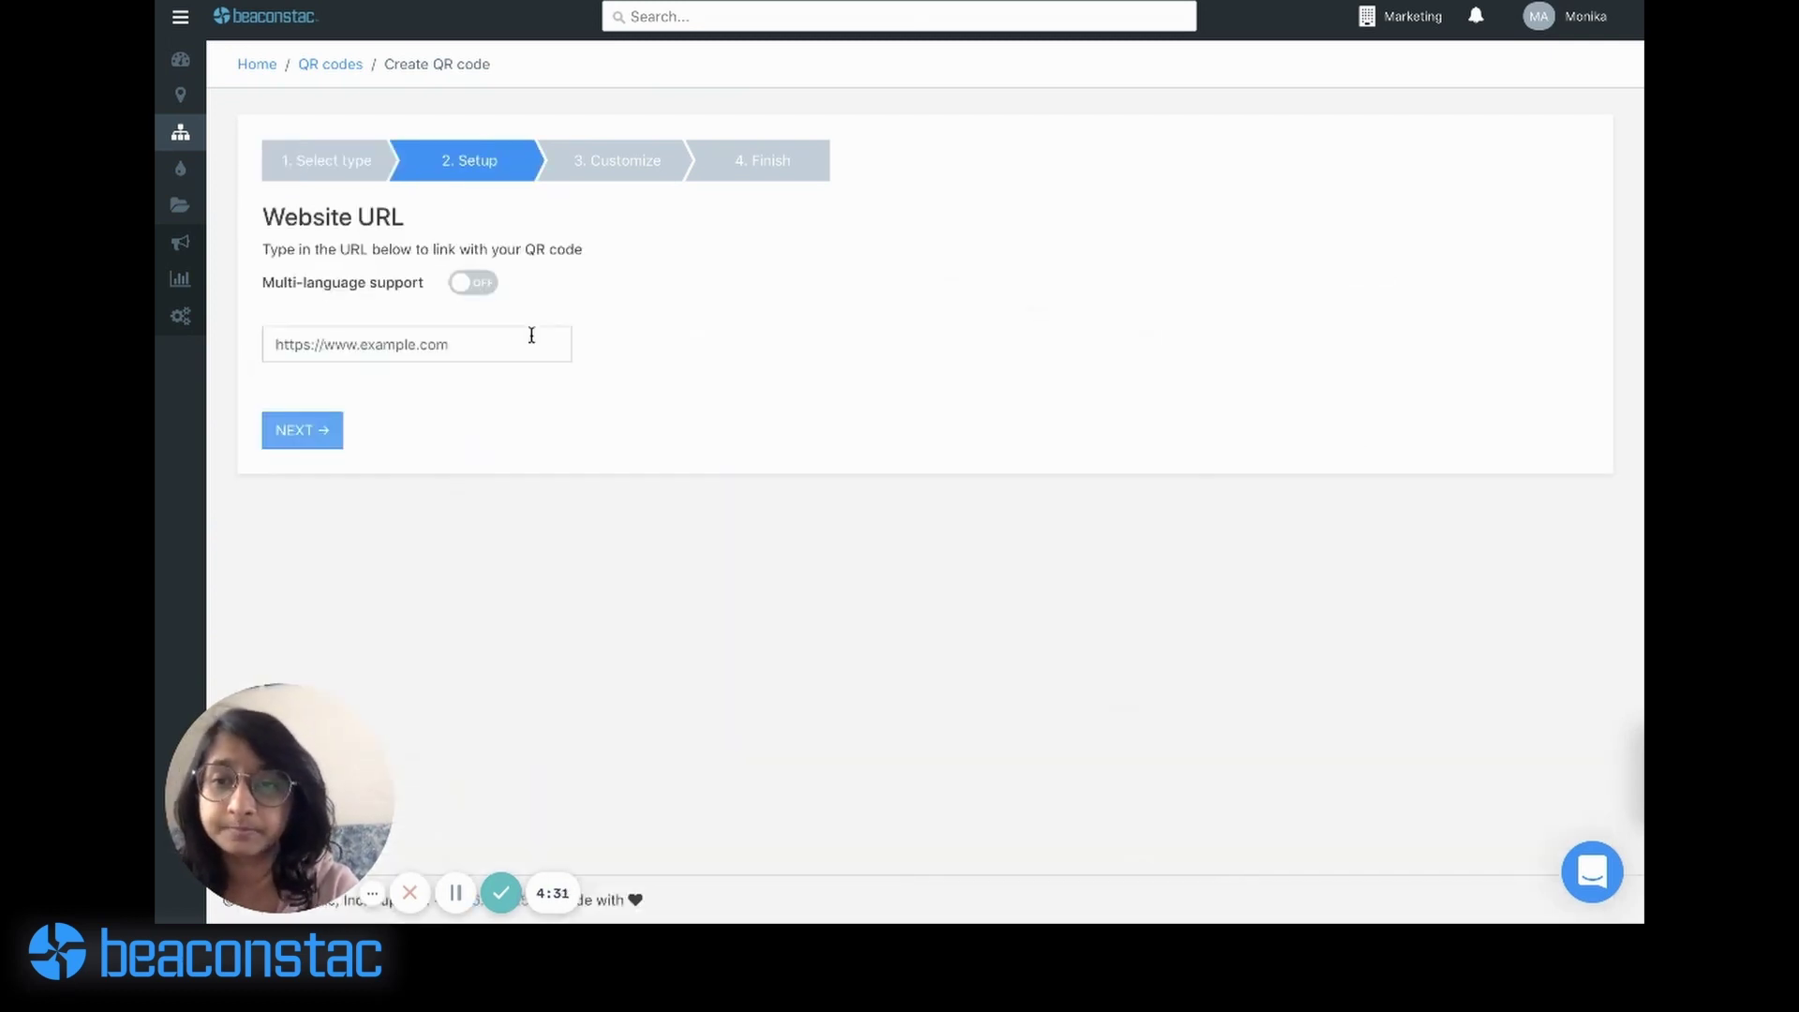
Step: Enter google.com as the website URL and continue to the design step
left_click(397, 339)
type("g")
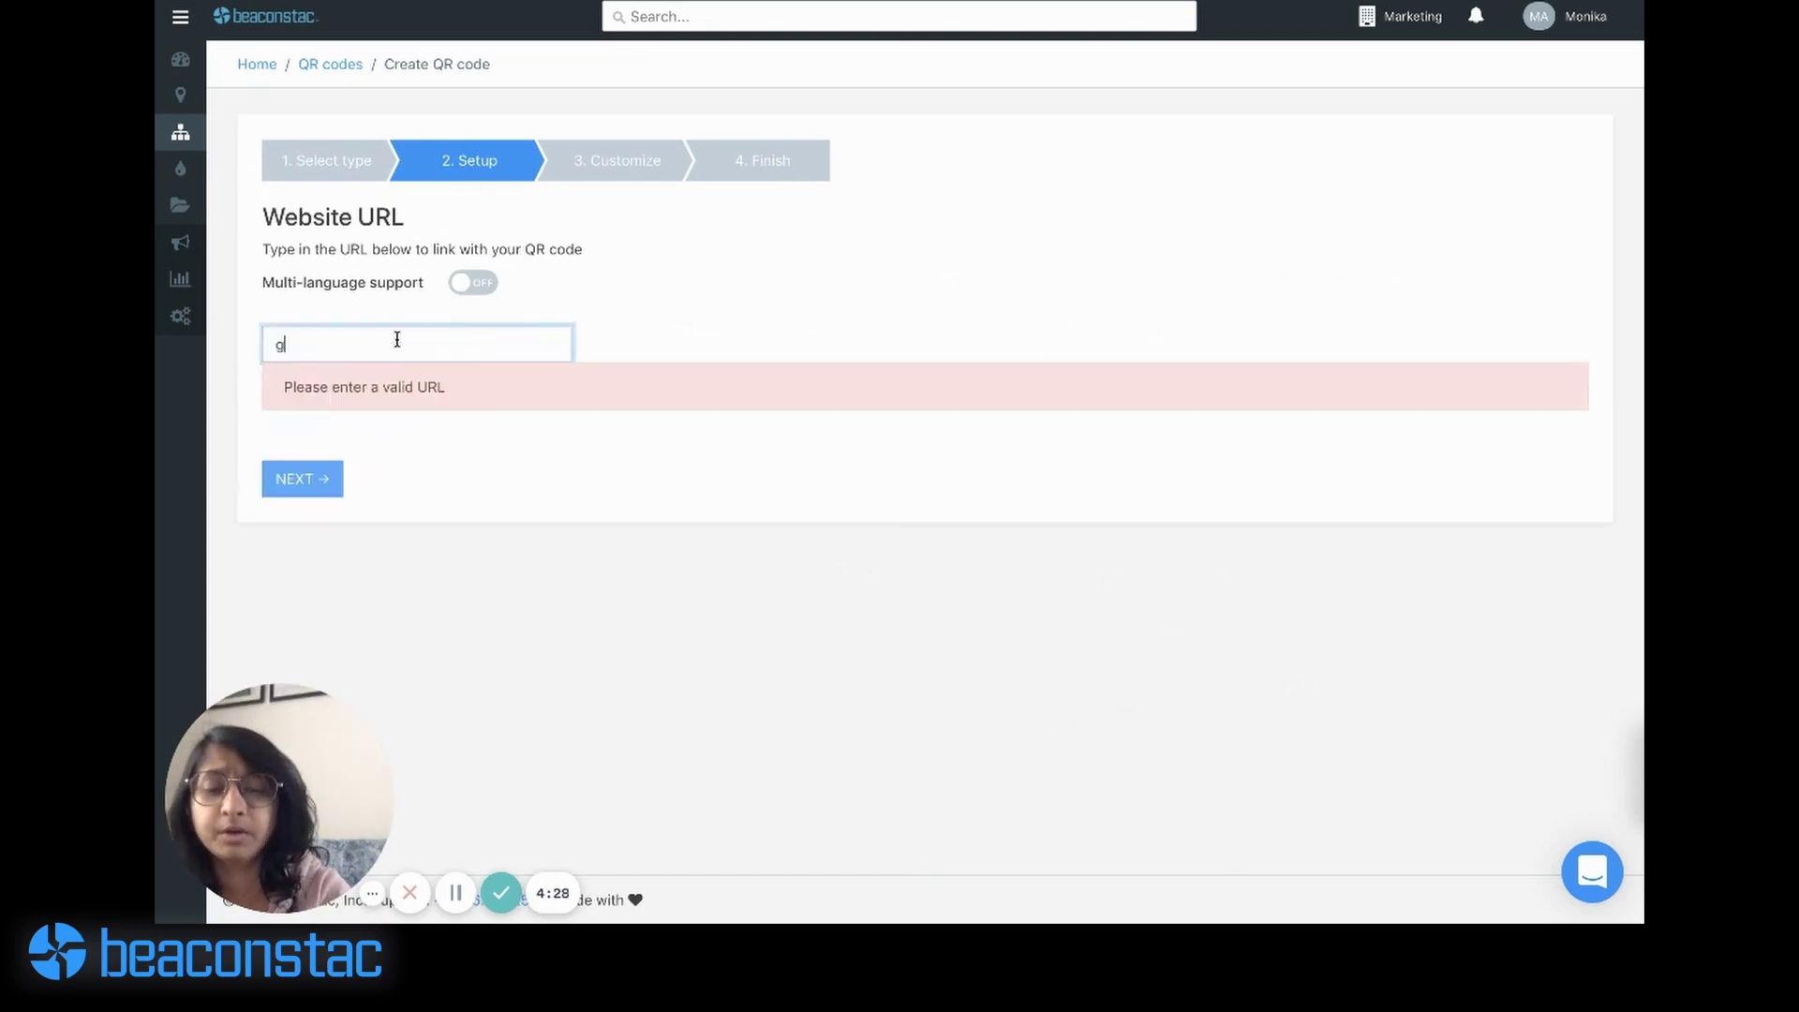
type("oogle.com")
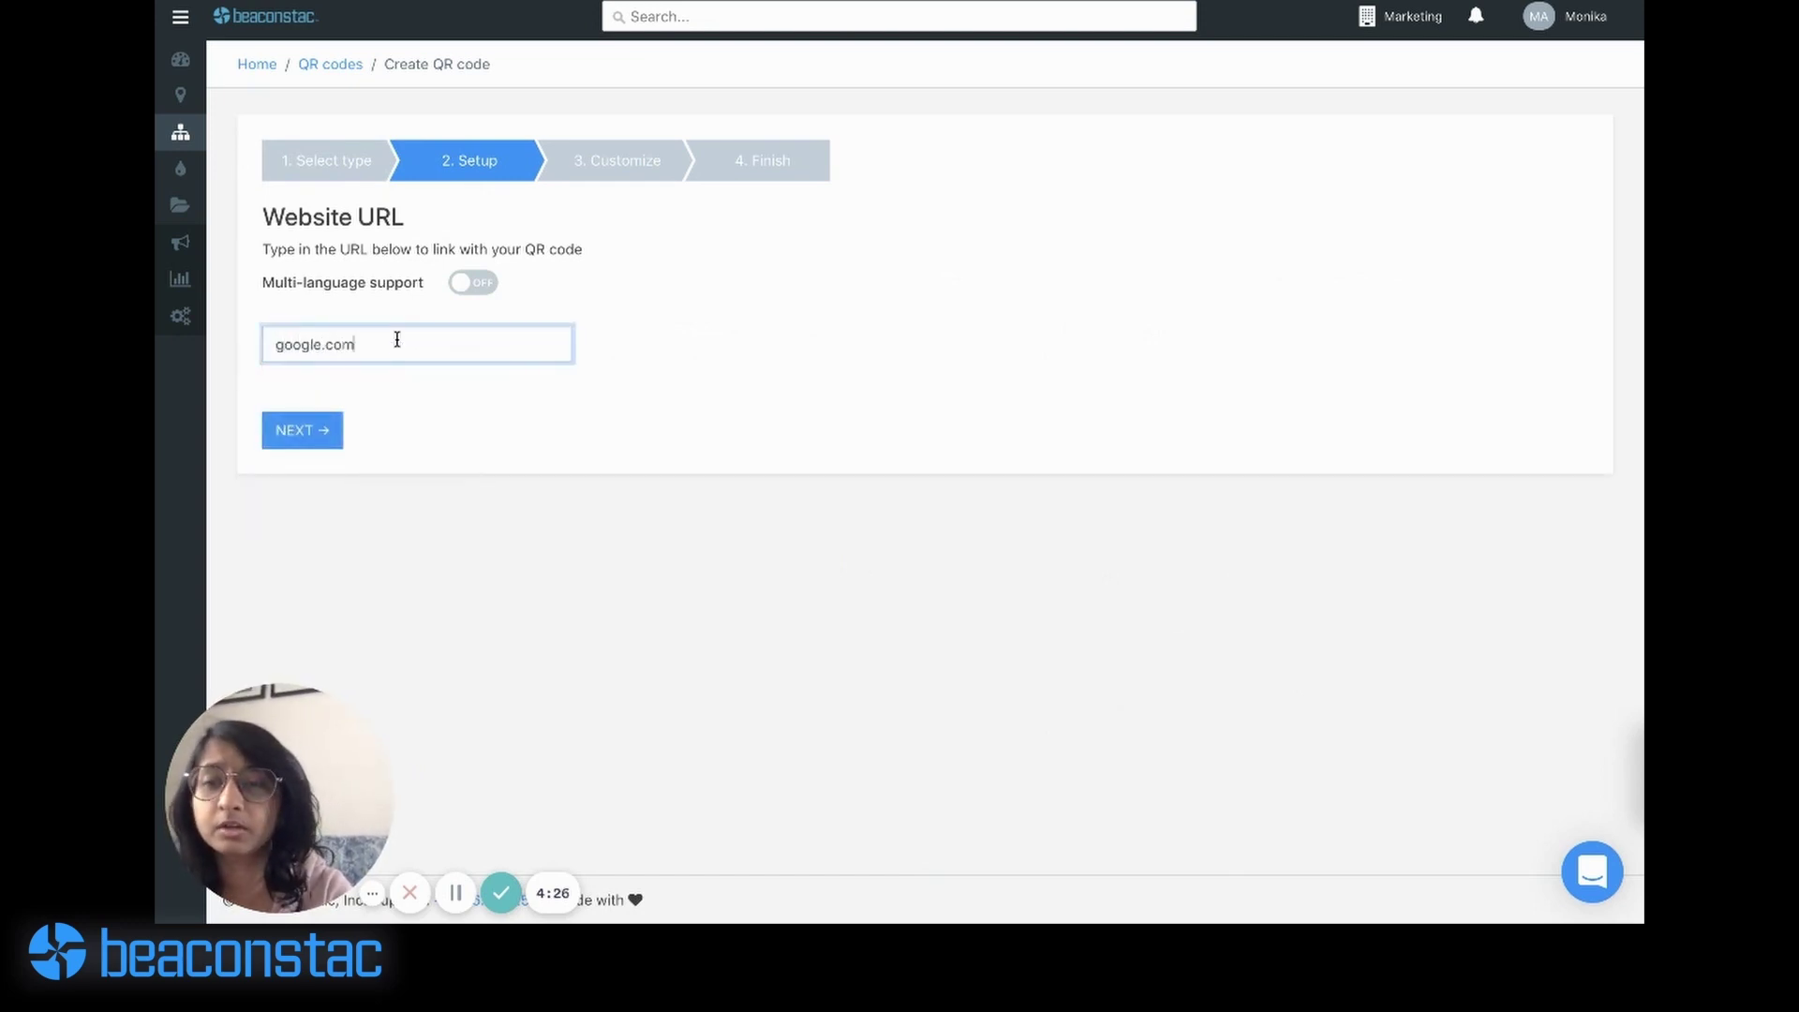
left_click(331, 420)
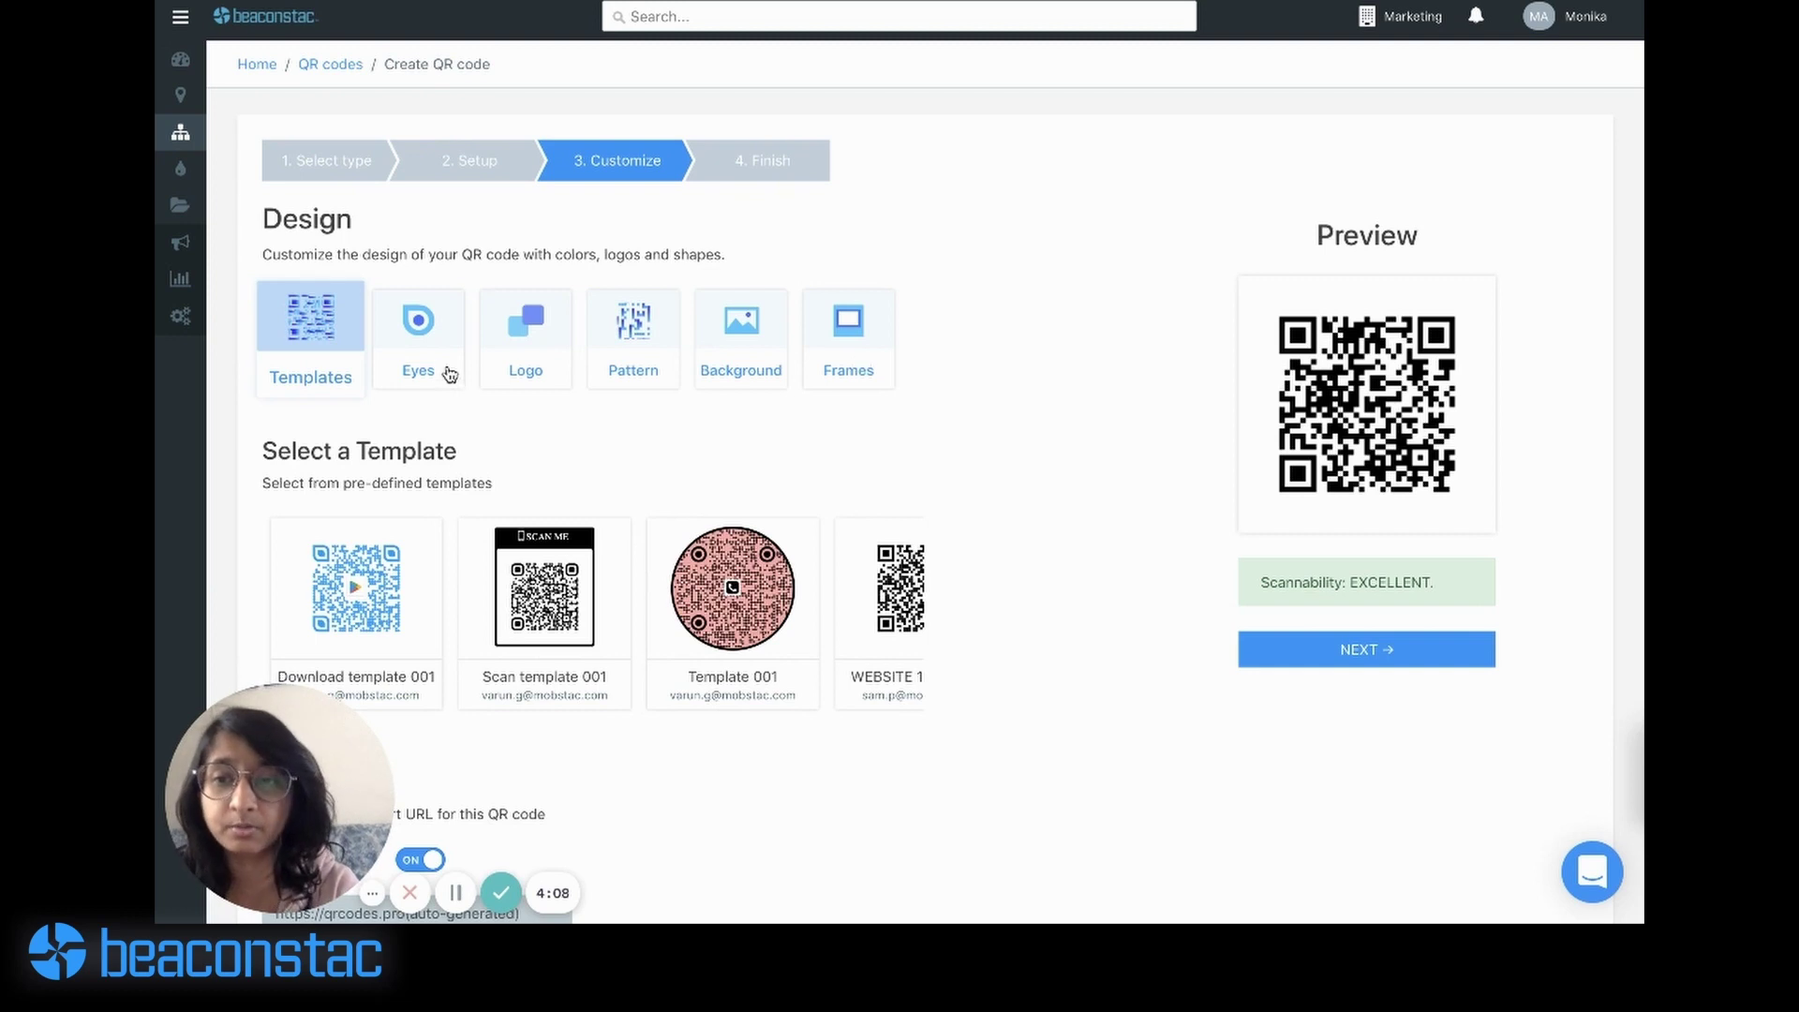
Step: Set the eye-ball colour to blue hex 2595ff
left_click(447, 330)
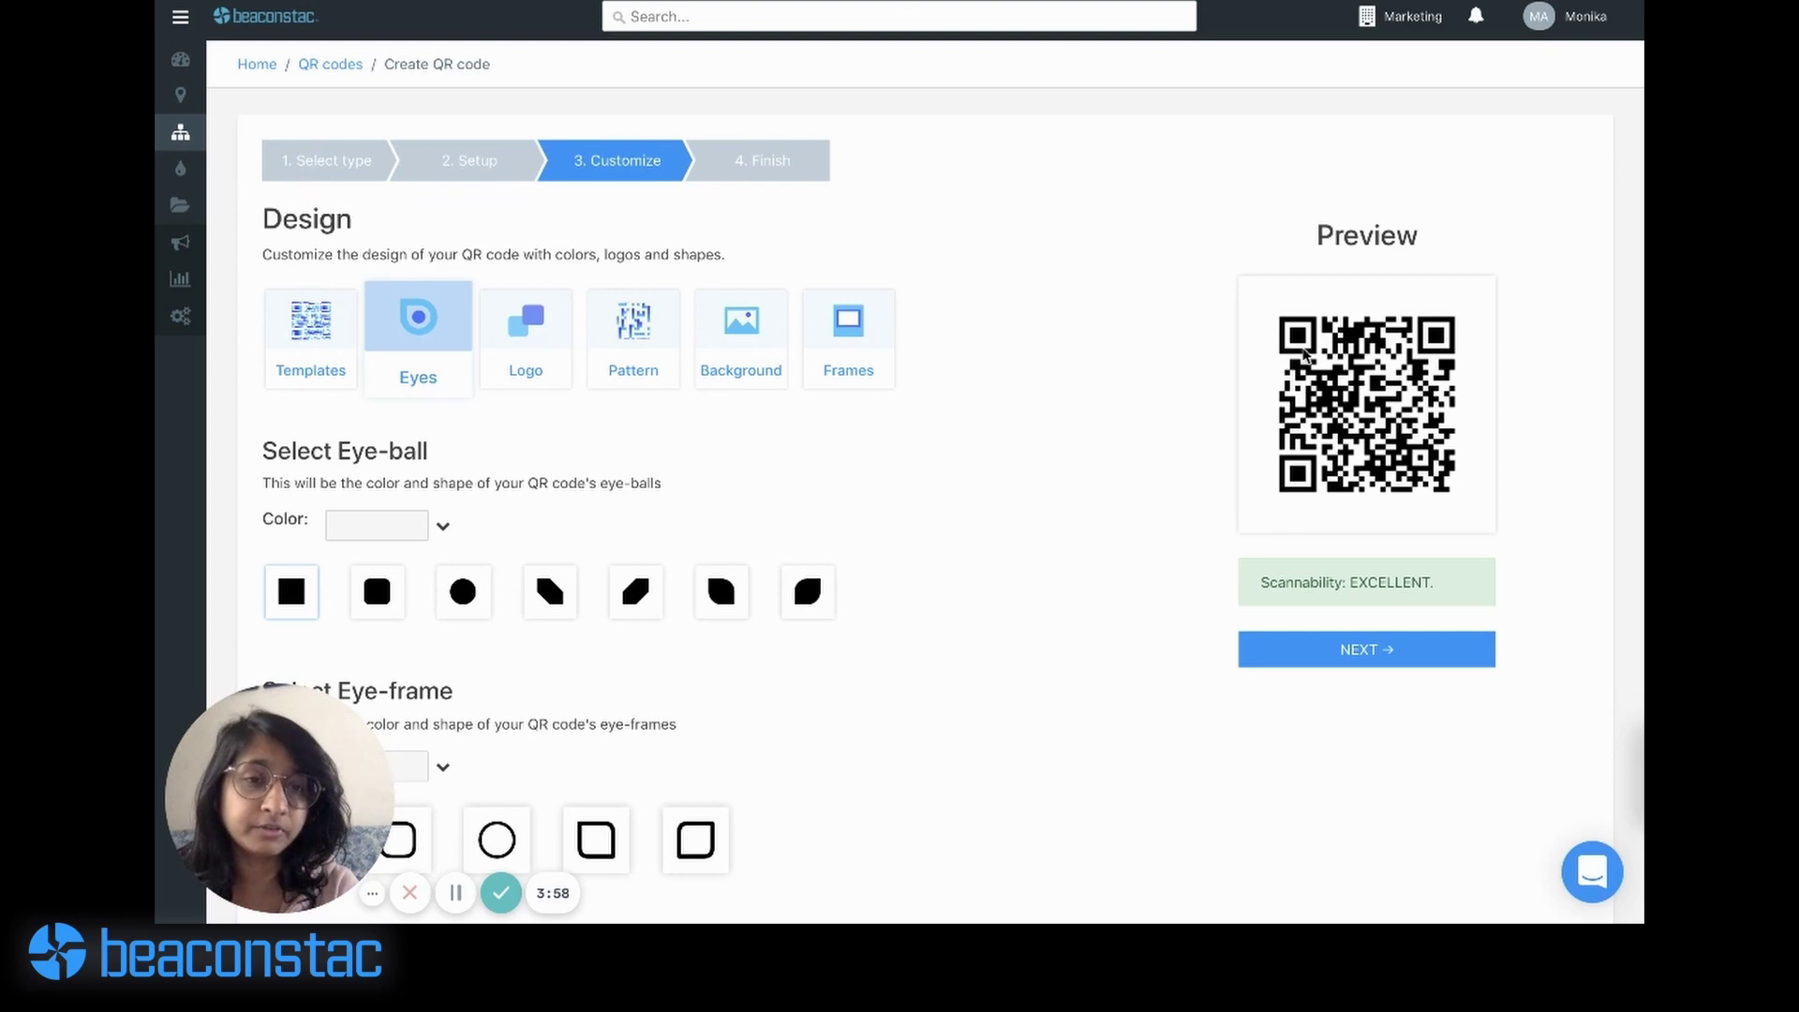
scroll(1024, 650, "down", 2)
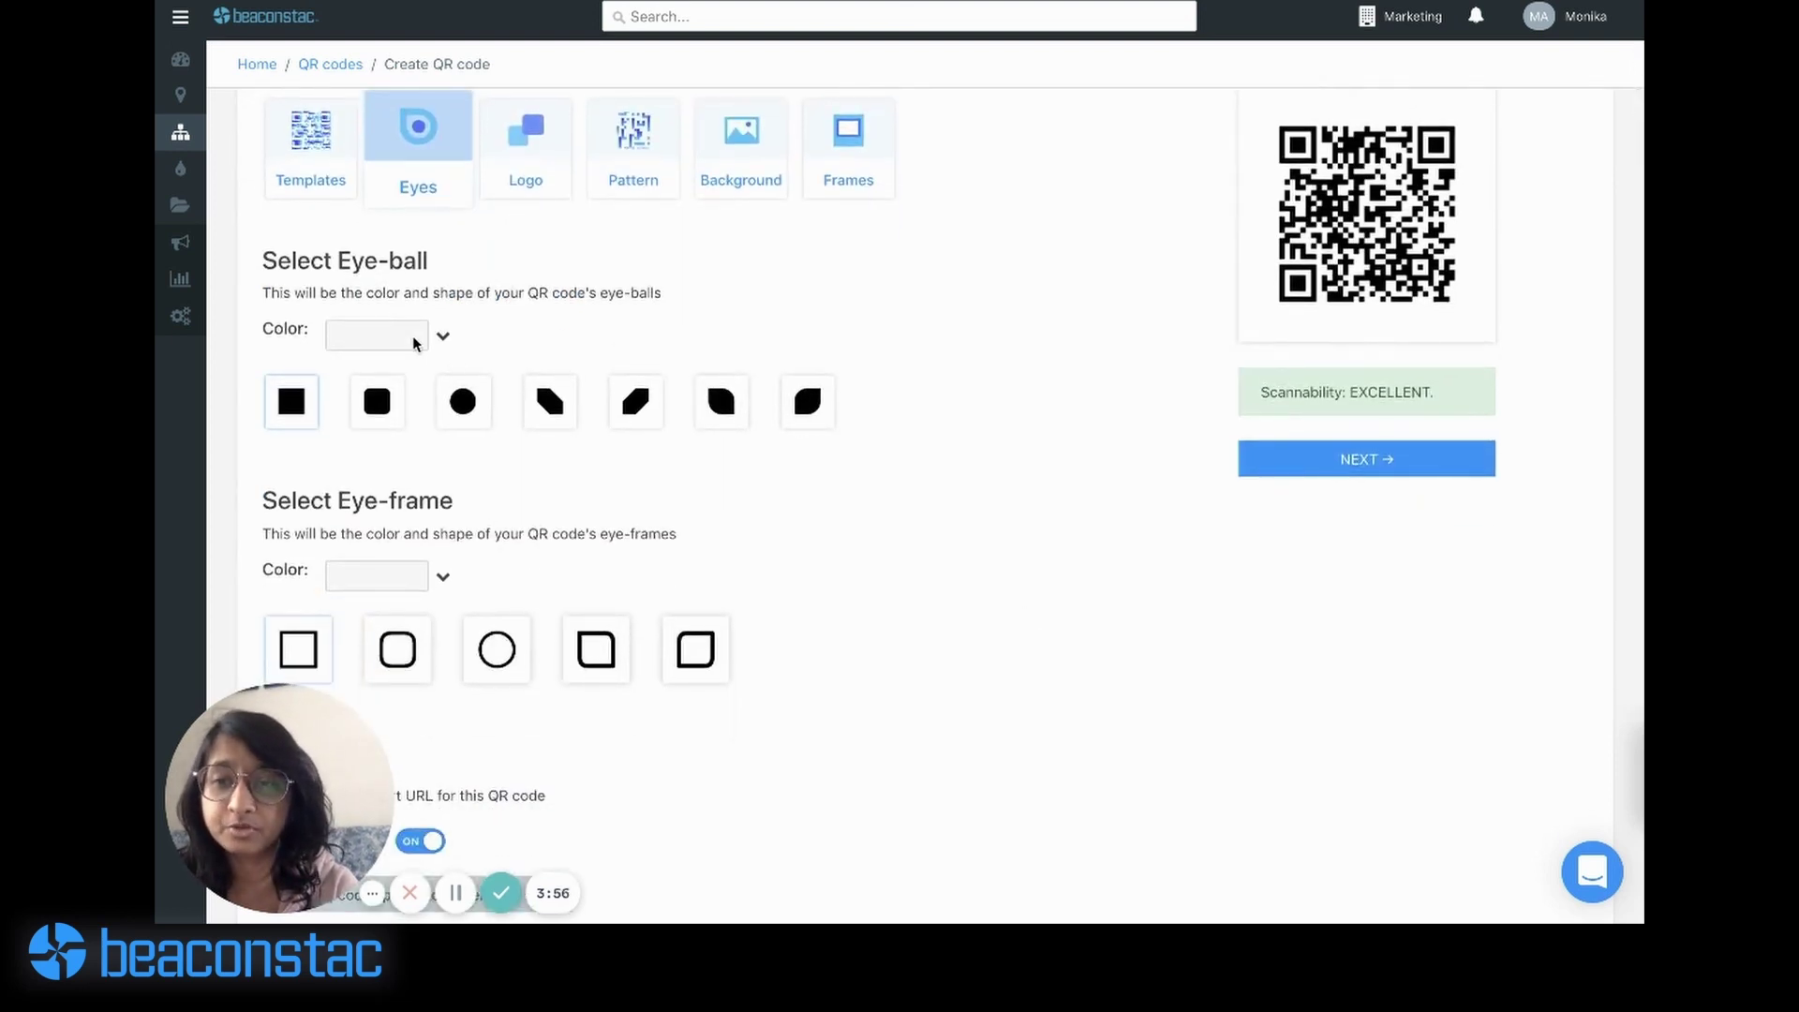
left_click(413, 343)
left_click(379, 600)
double_click(378, 601)
key("BackSpace")
type("2595ff")
key("Tab")
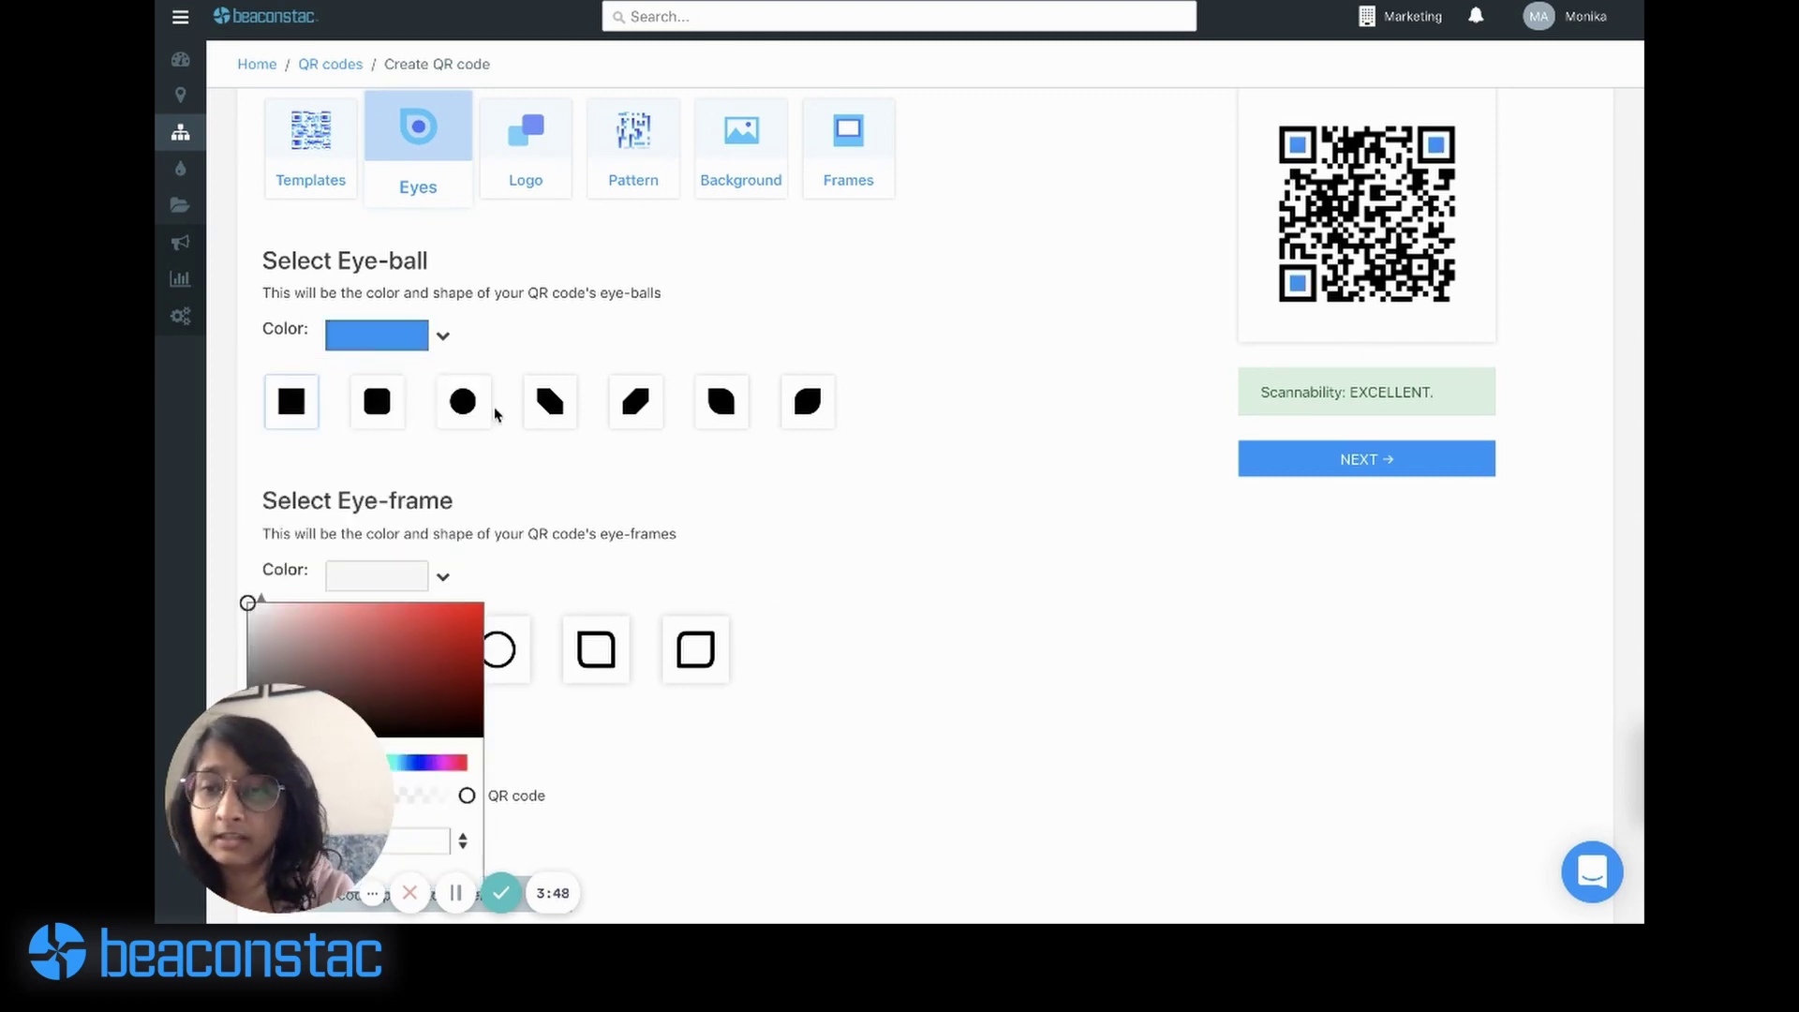
Step: Make the eye-balls circular and the eye-frames round
left_click(460, 415)
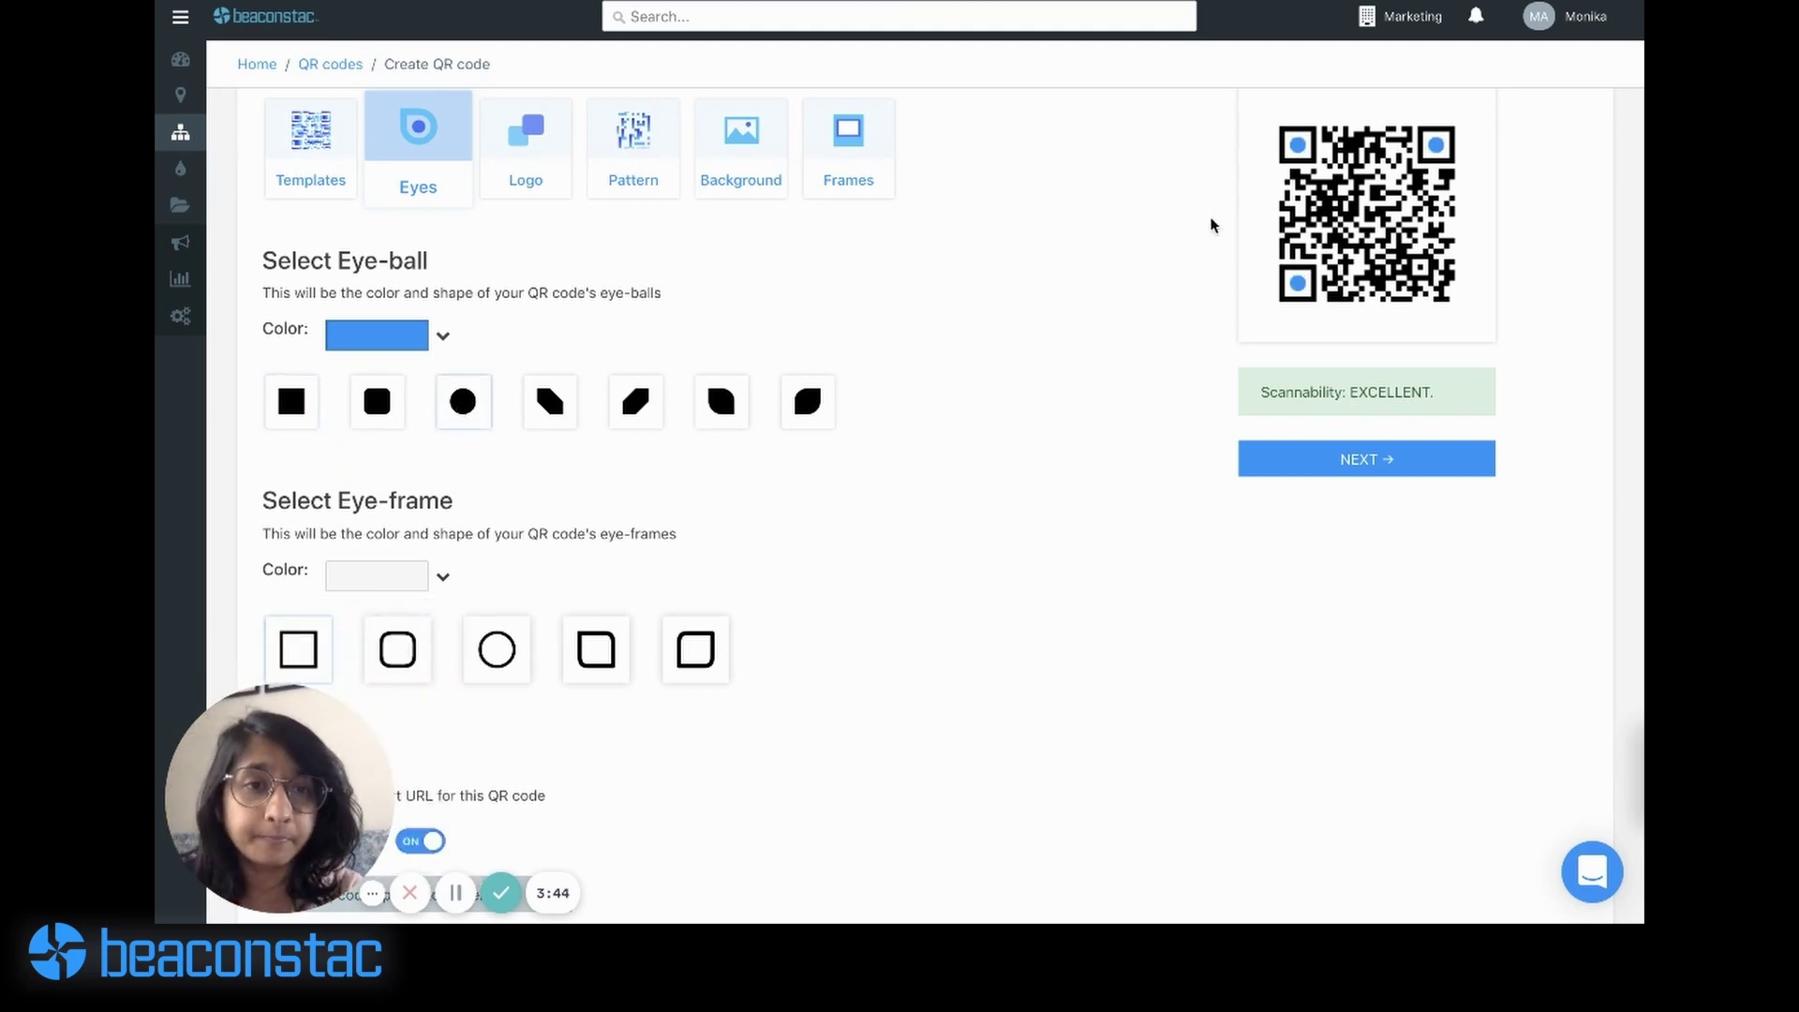
scroll(811, 623, "down", 2)
left_click(501, 487)
scroll(938, 495, "up", 4)
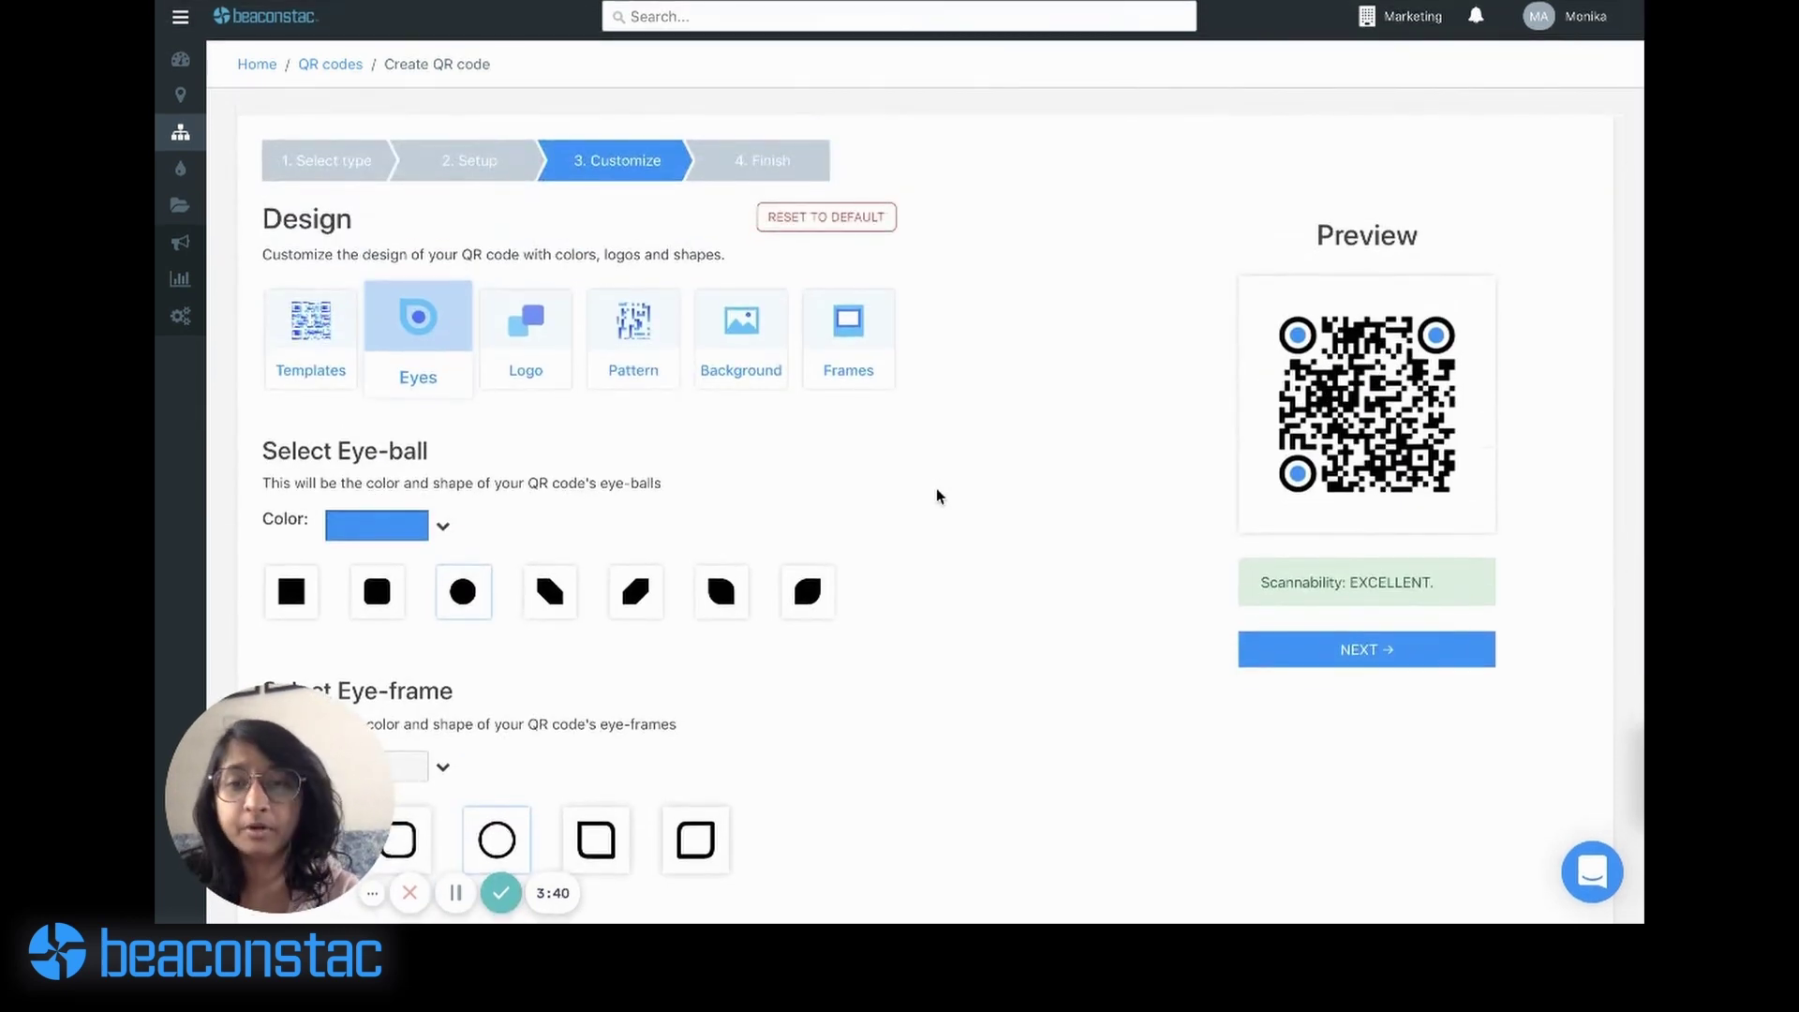
left_click(553, 352)
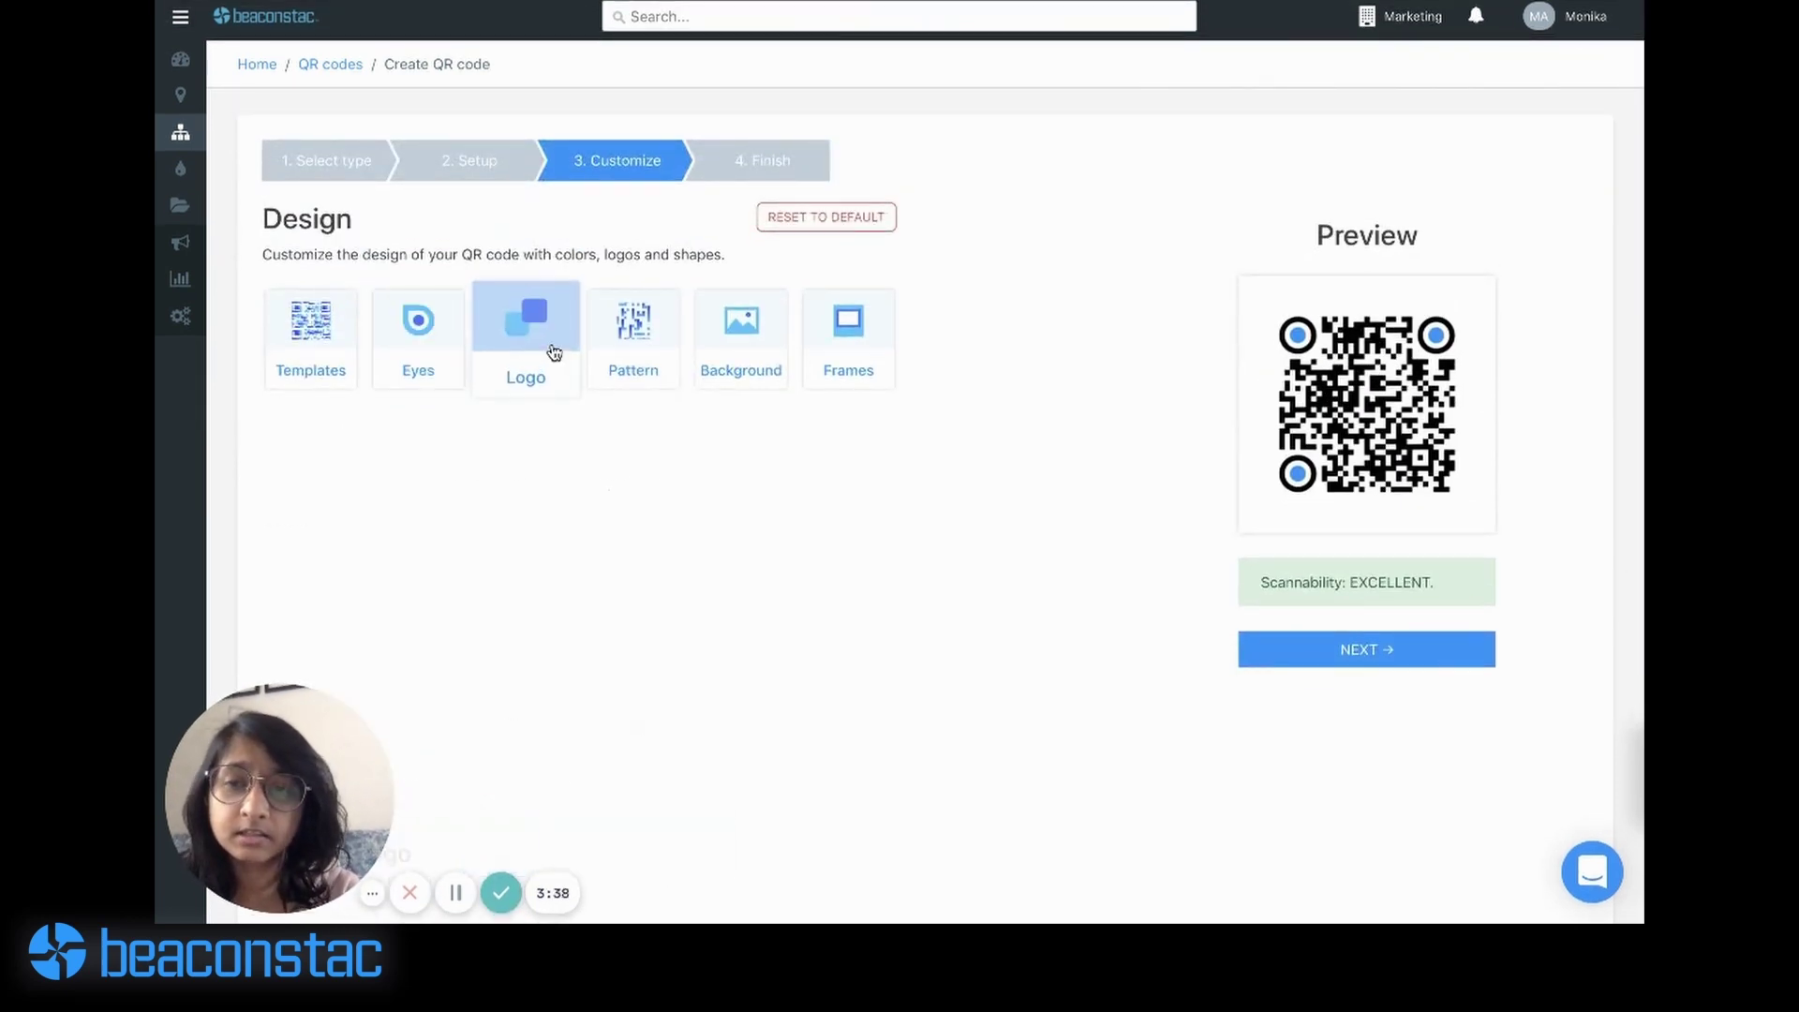
Step: Use download.png from the Logos folder as the centre logo
left_click(389, 547)
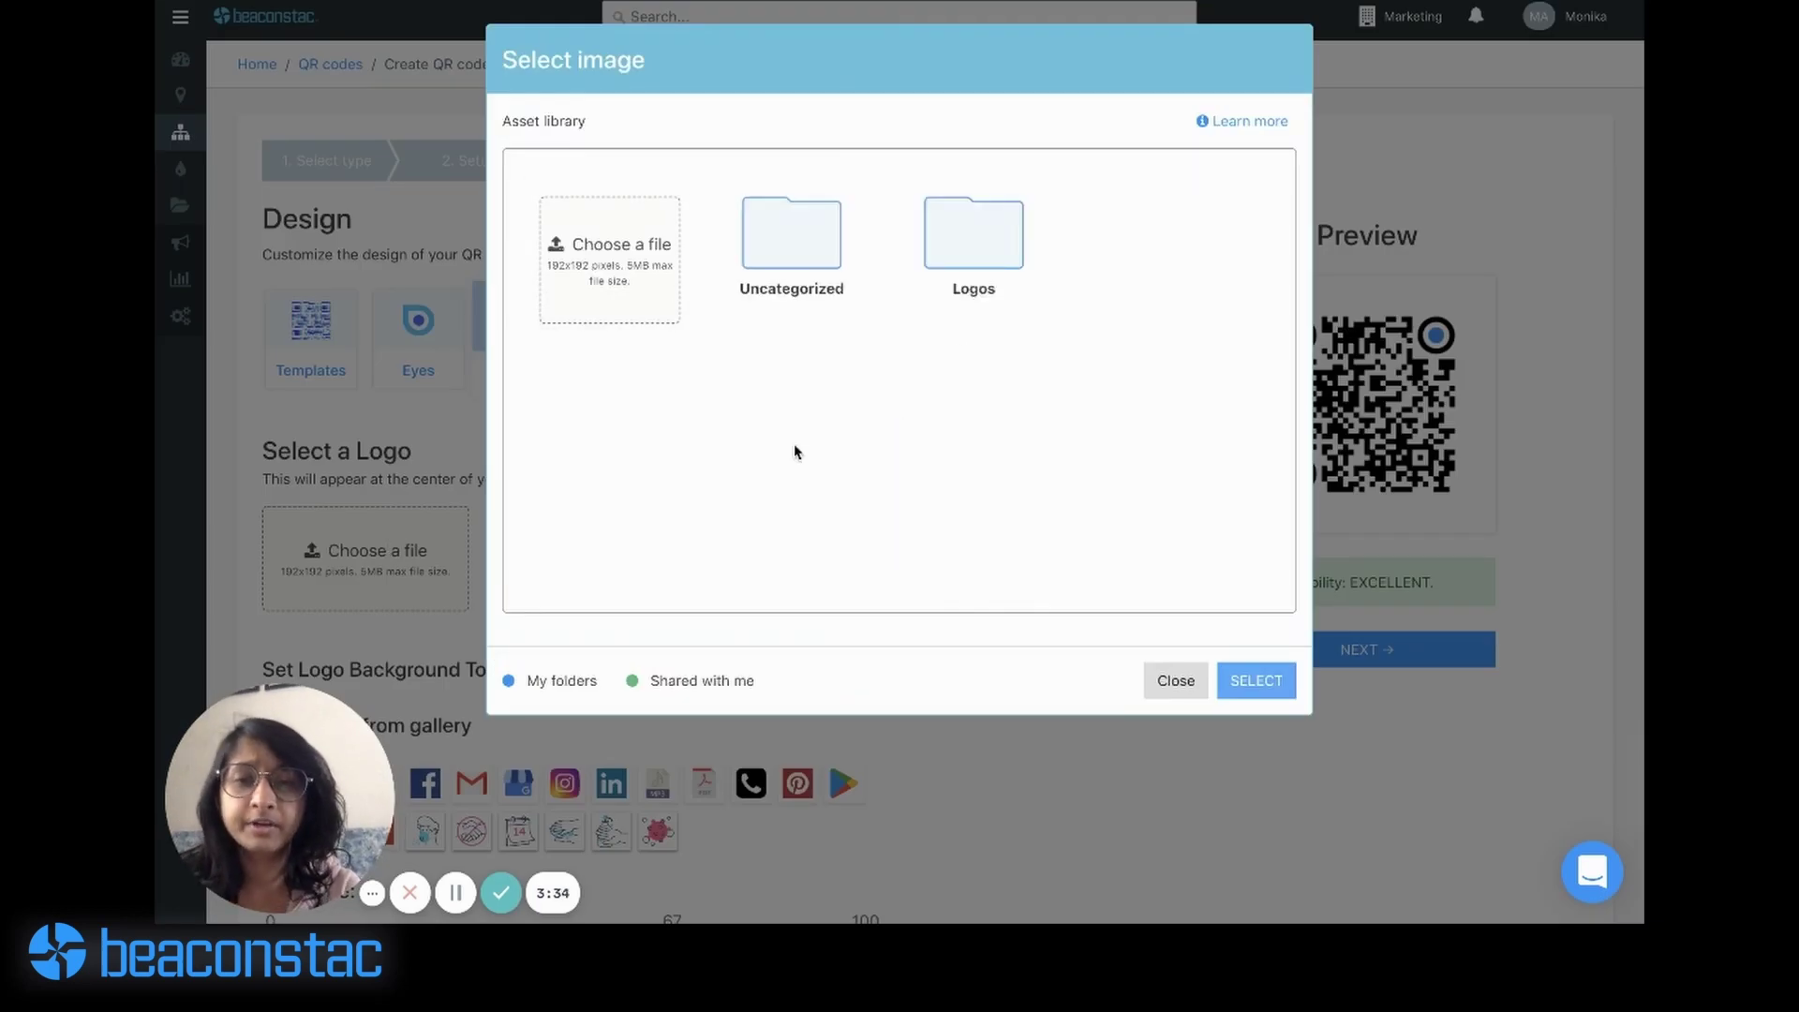
left_click(971, 264)
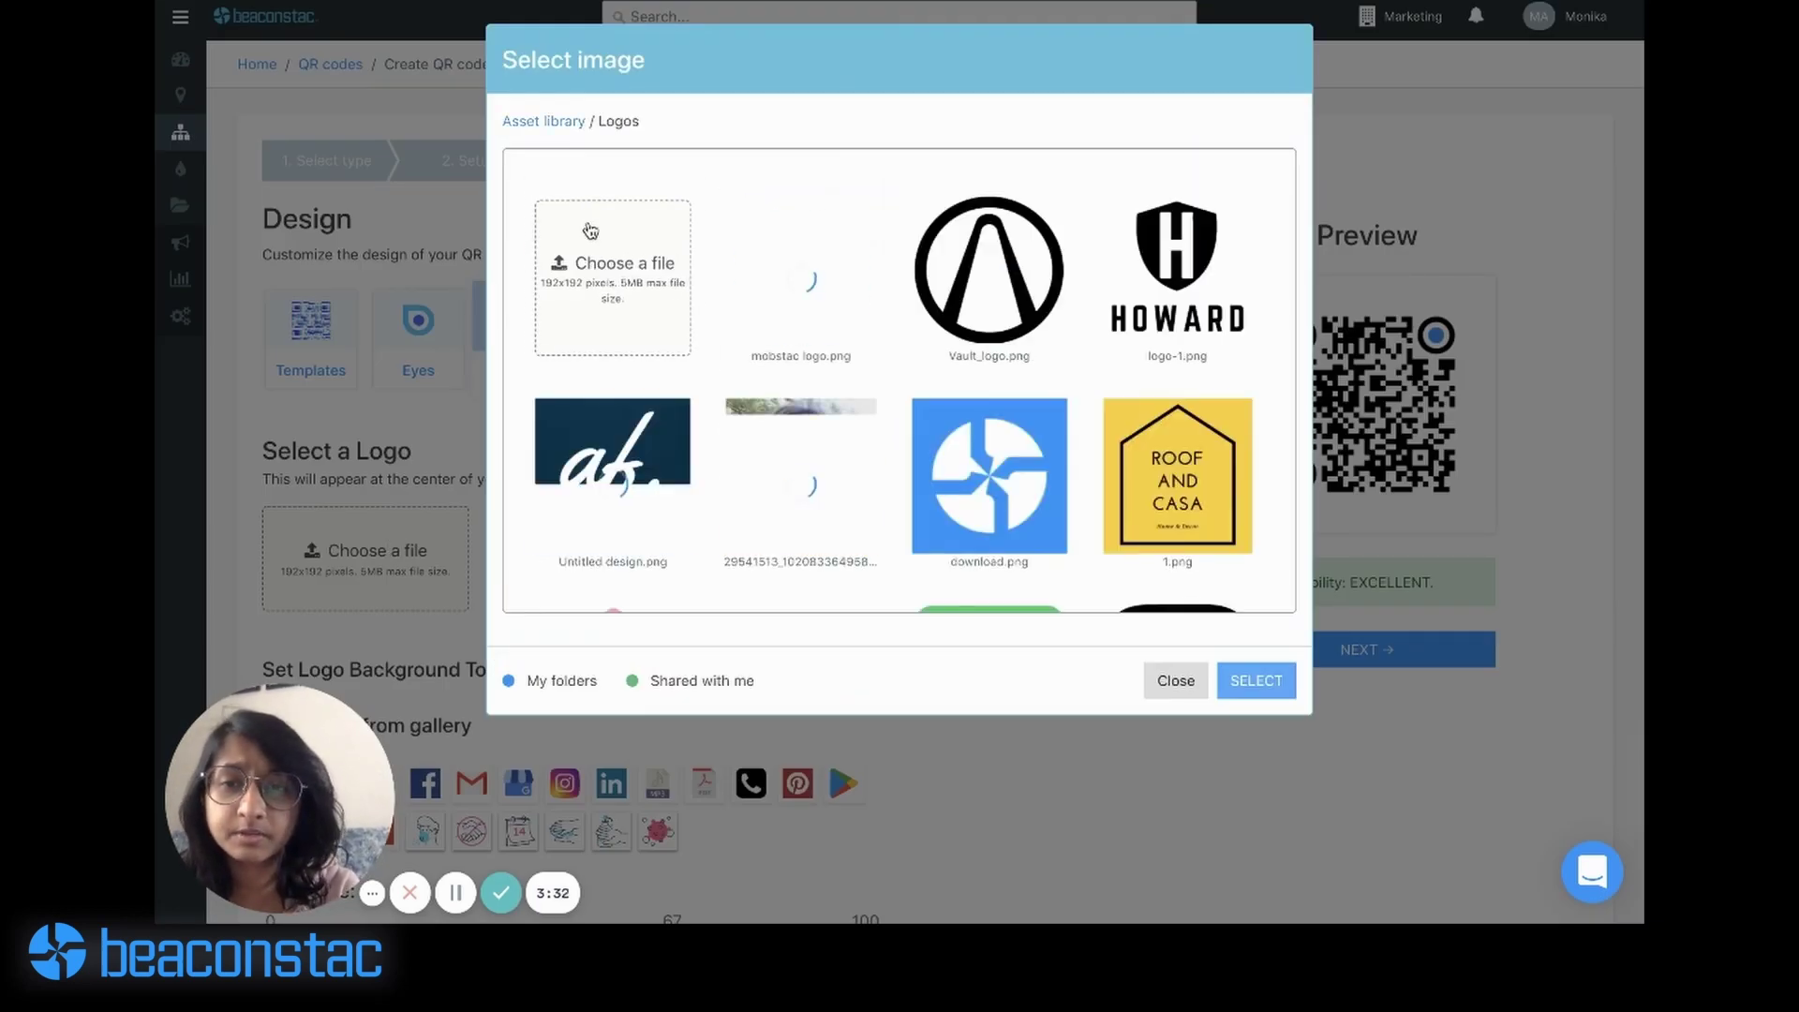
left_click(940, 515)
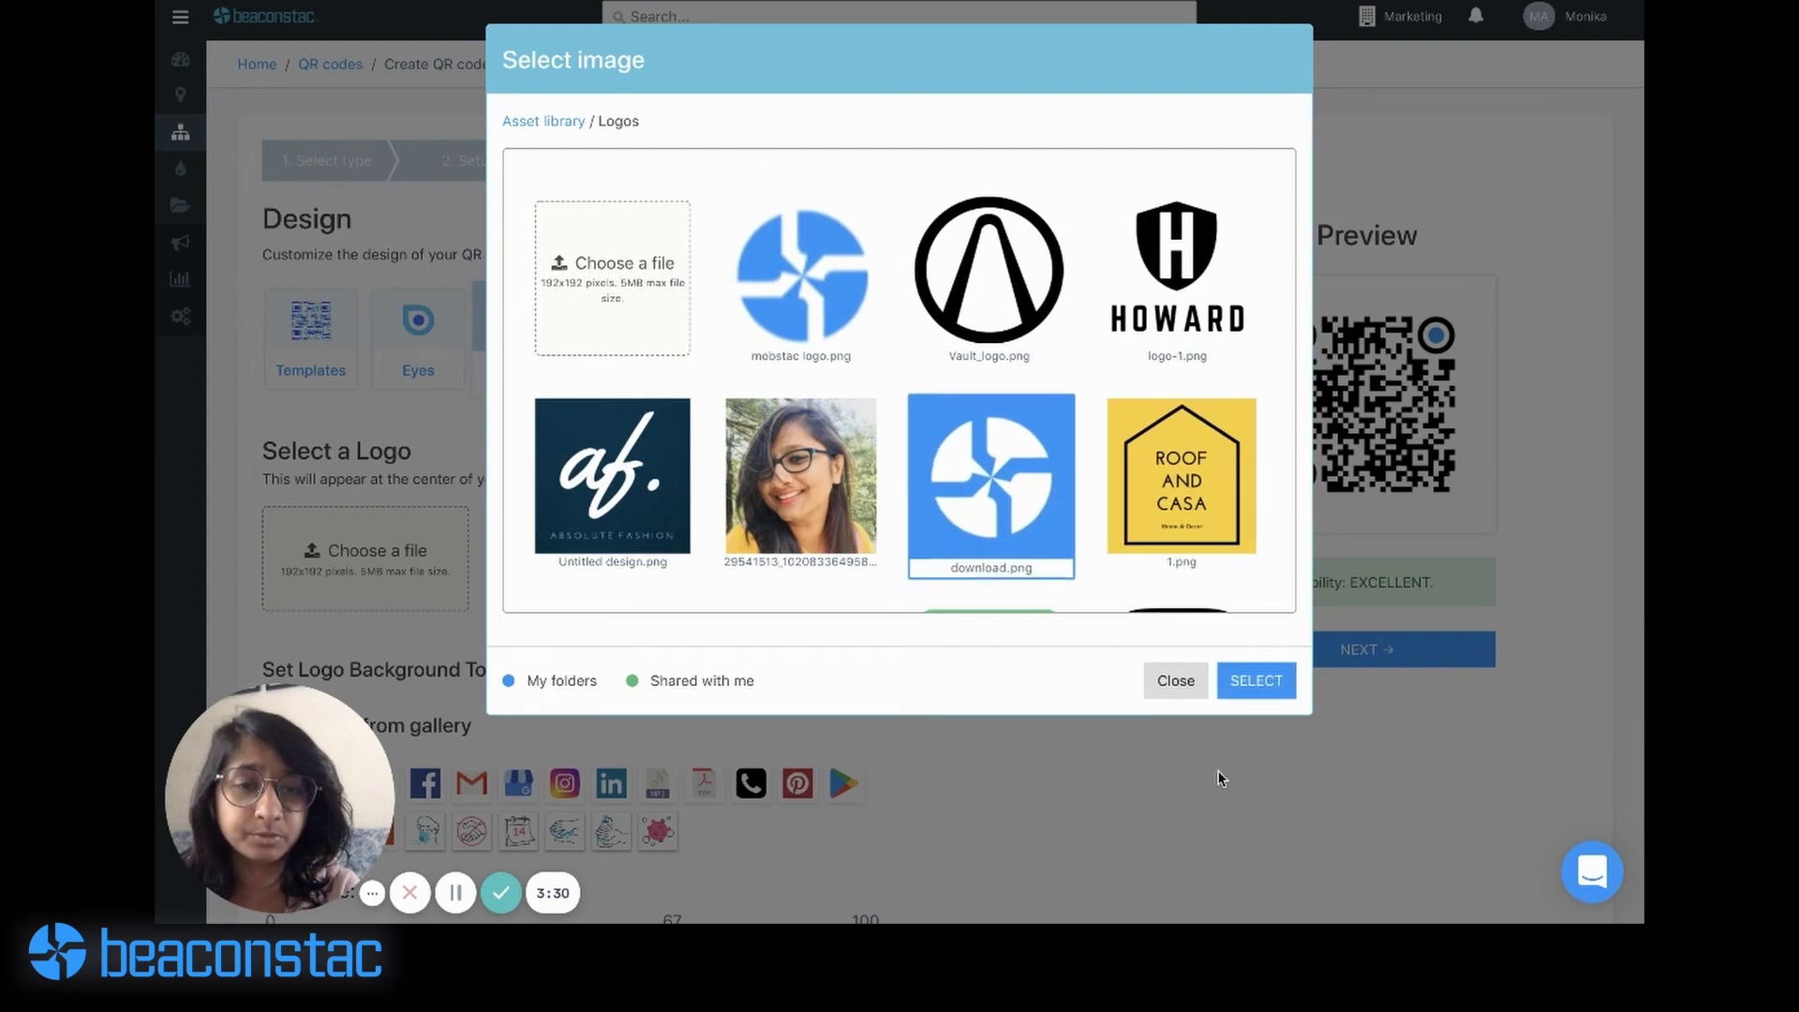
left_click(1255, 681)
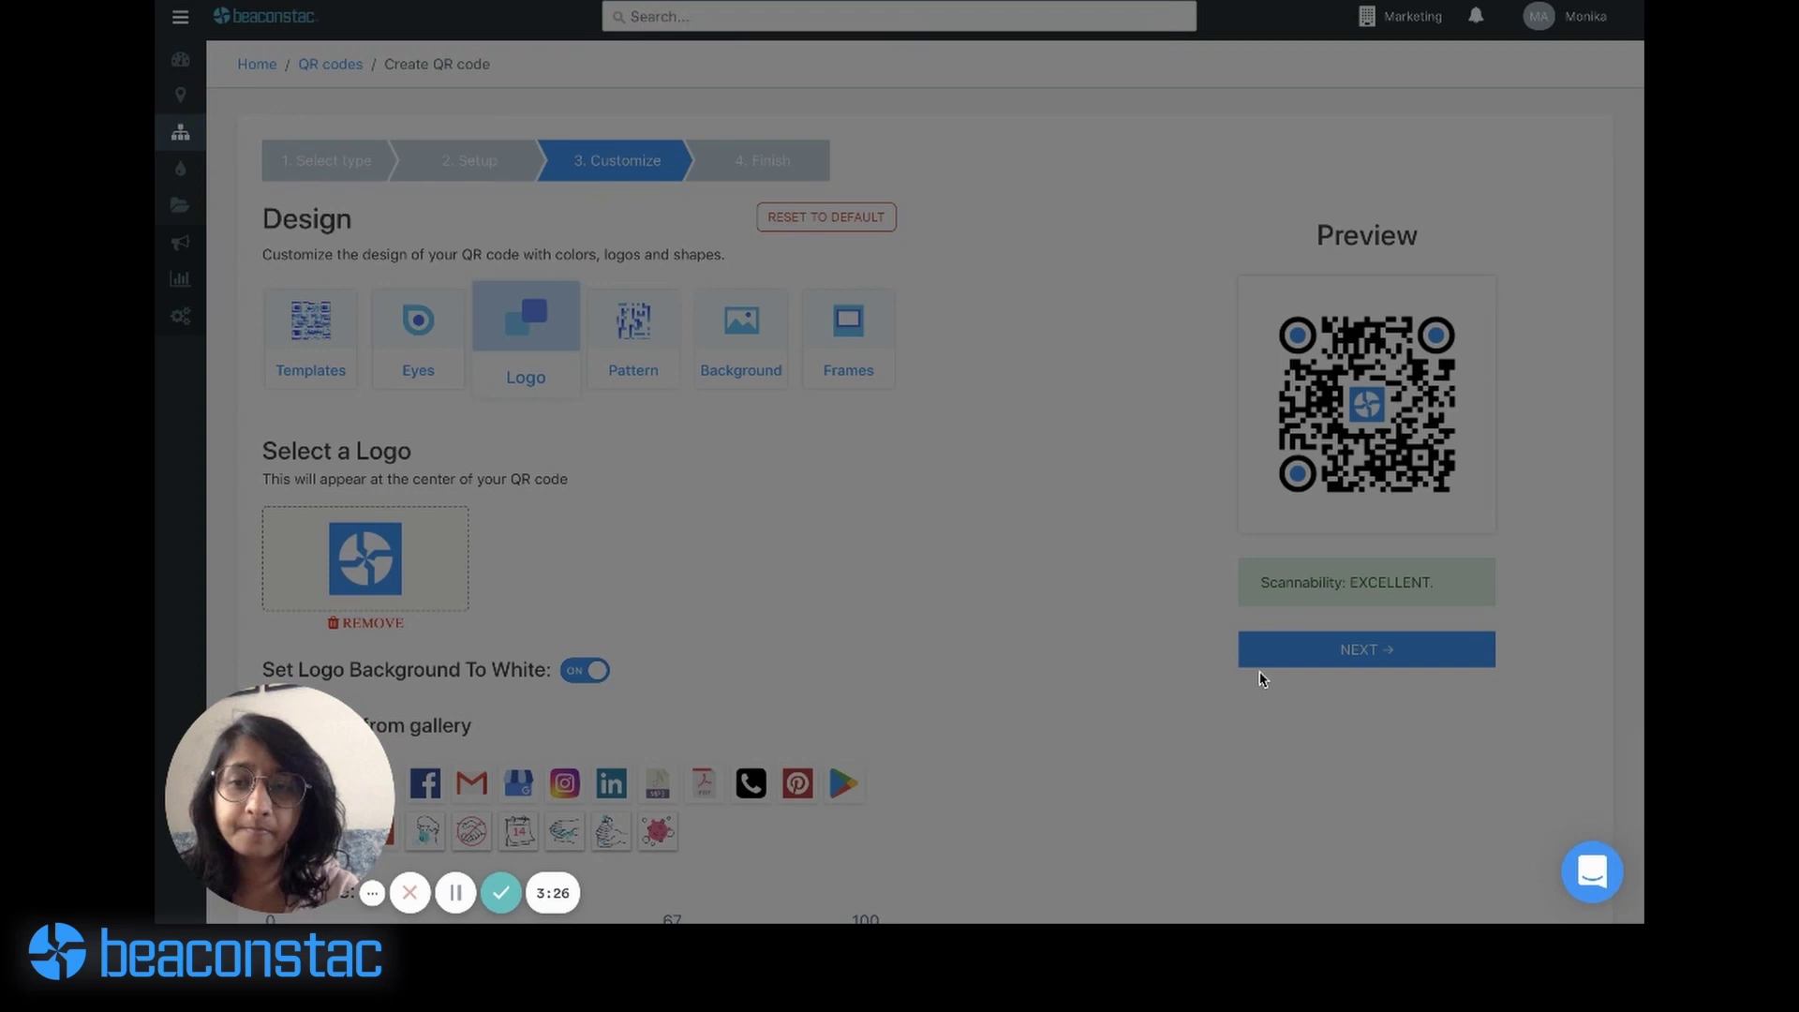
Step: Enlarge the logo size to 100 with the Logo Size slider
scroll(755, 498, "down", 2)
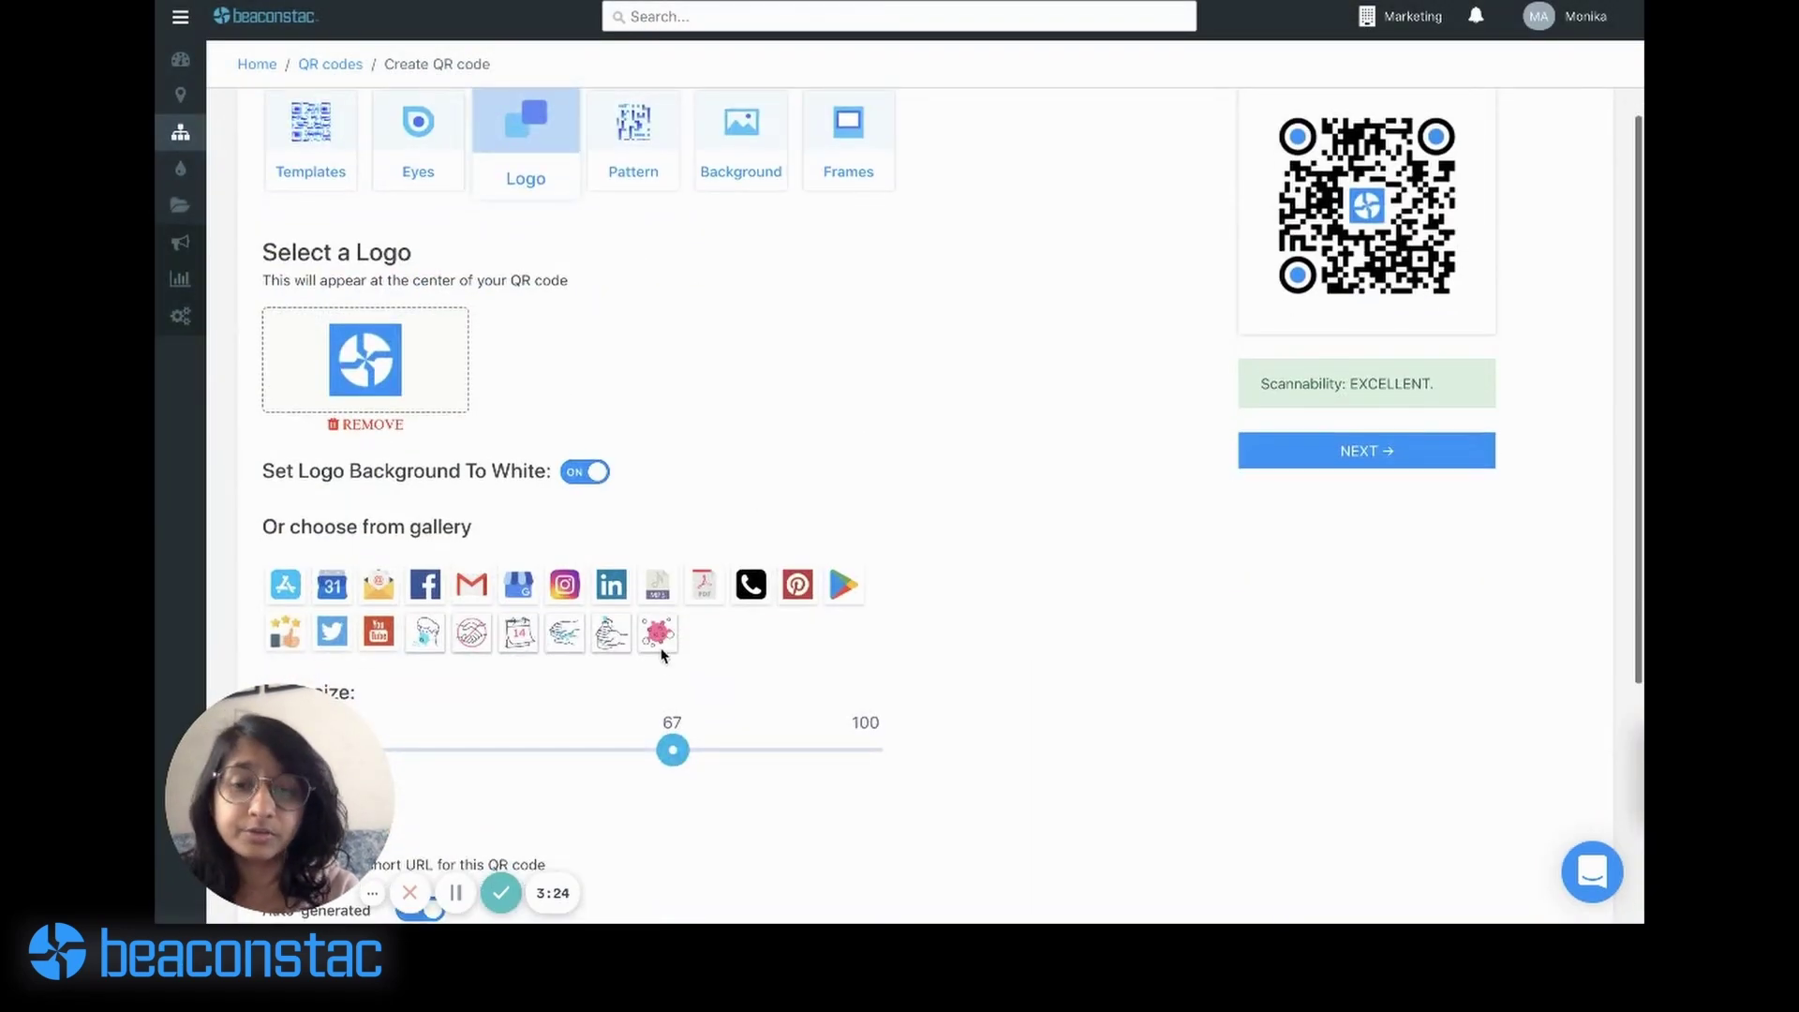
left_click_drag(678, 759, 867, 763)
scroll(1052, 590, "up", 1)
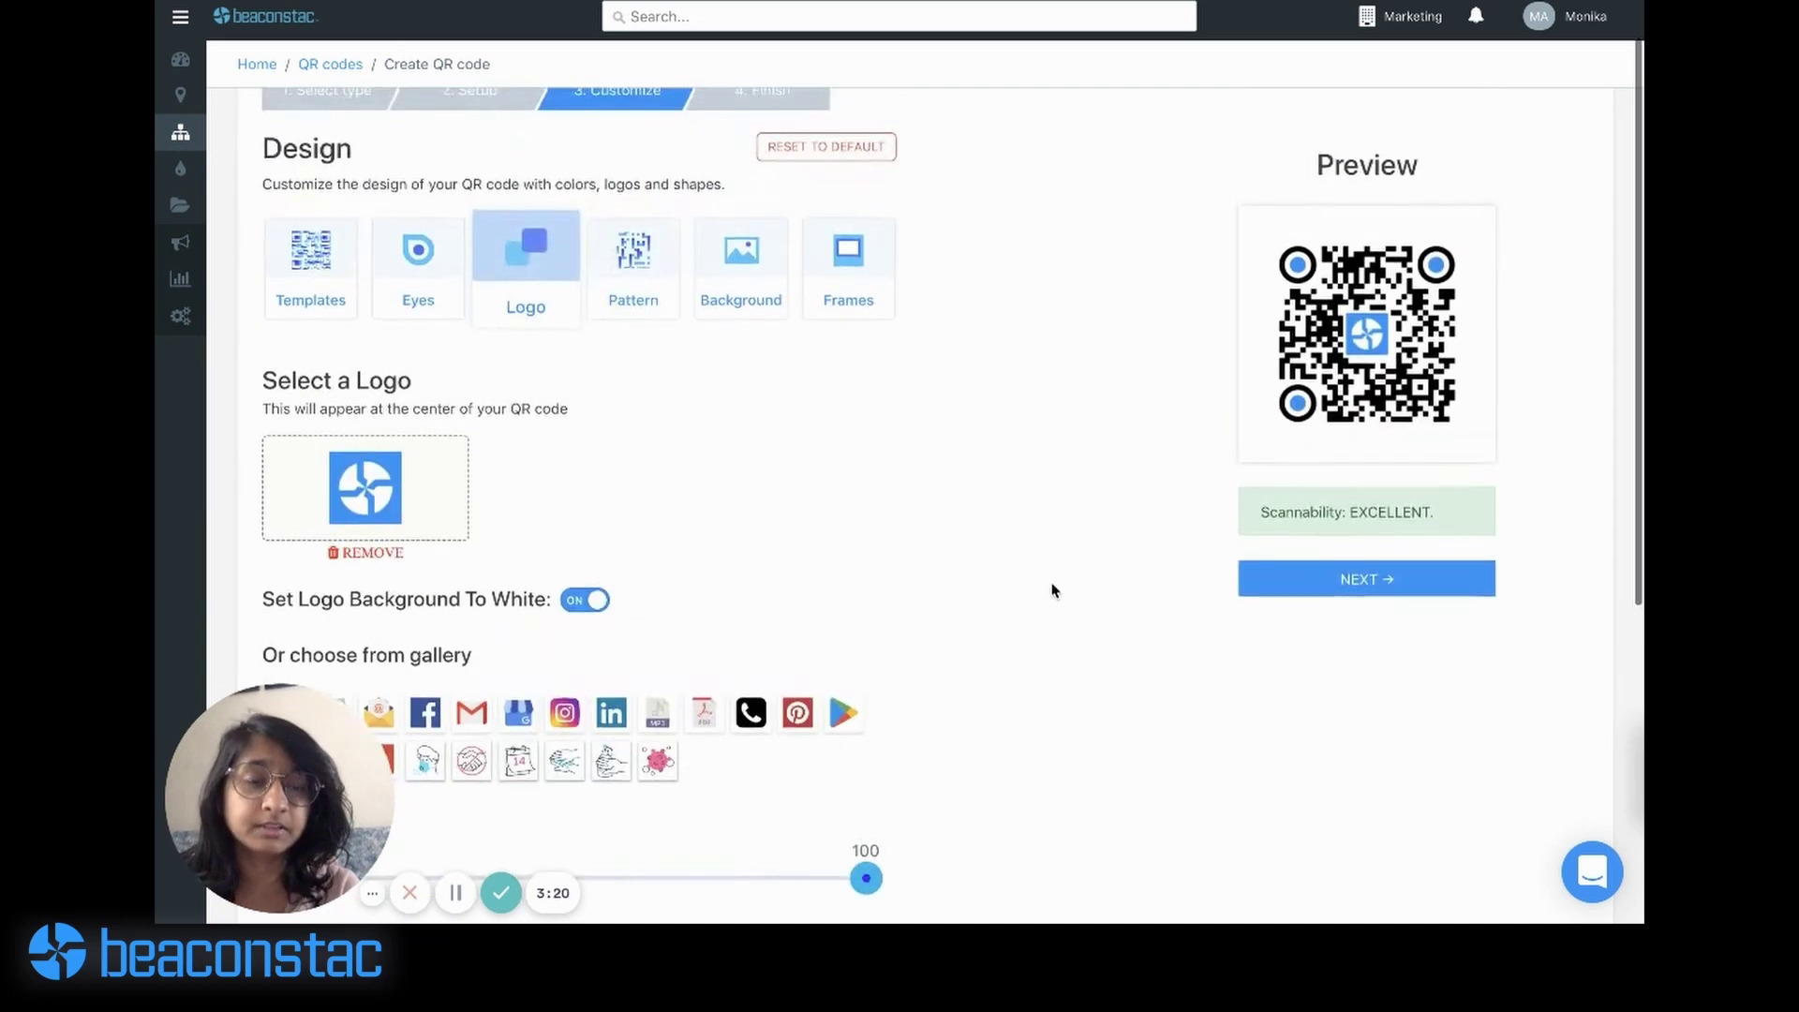
Step: Switch the data modules to the third, dotted pattern, keeping the colour black
left_click(642, 271)
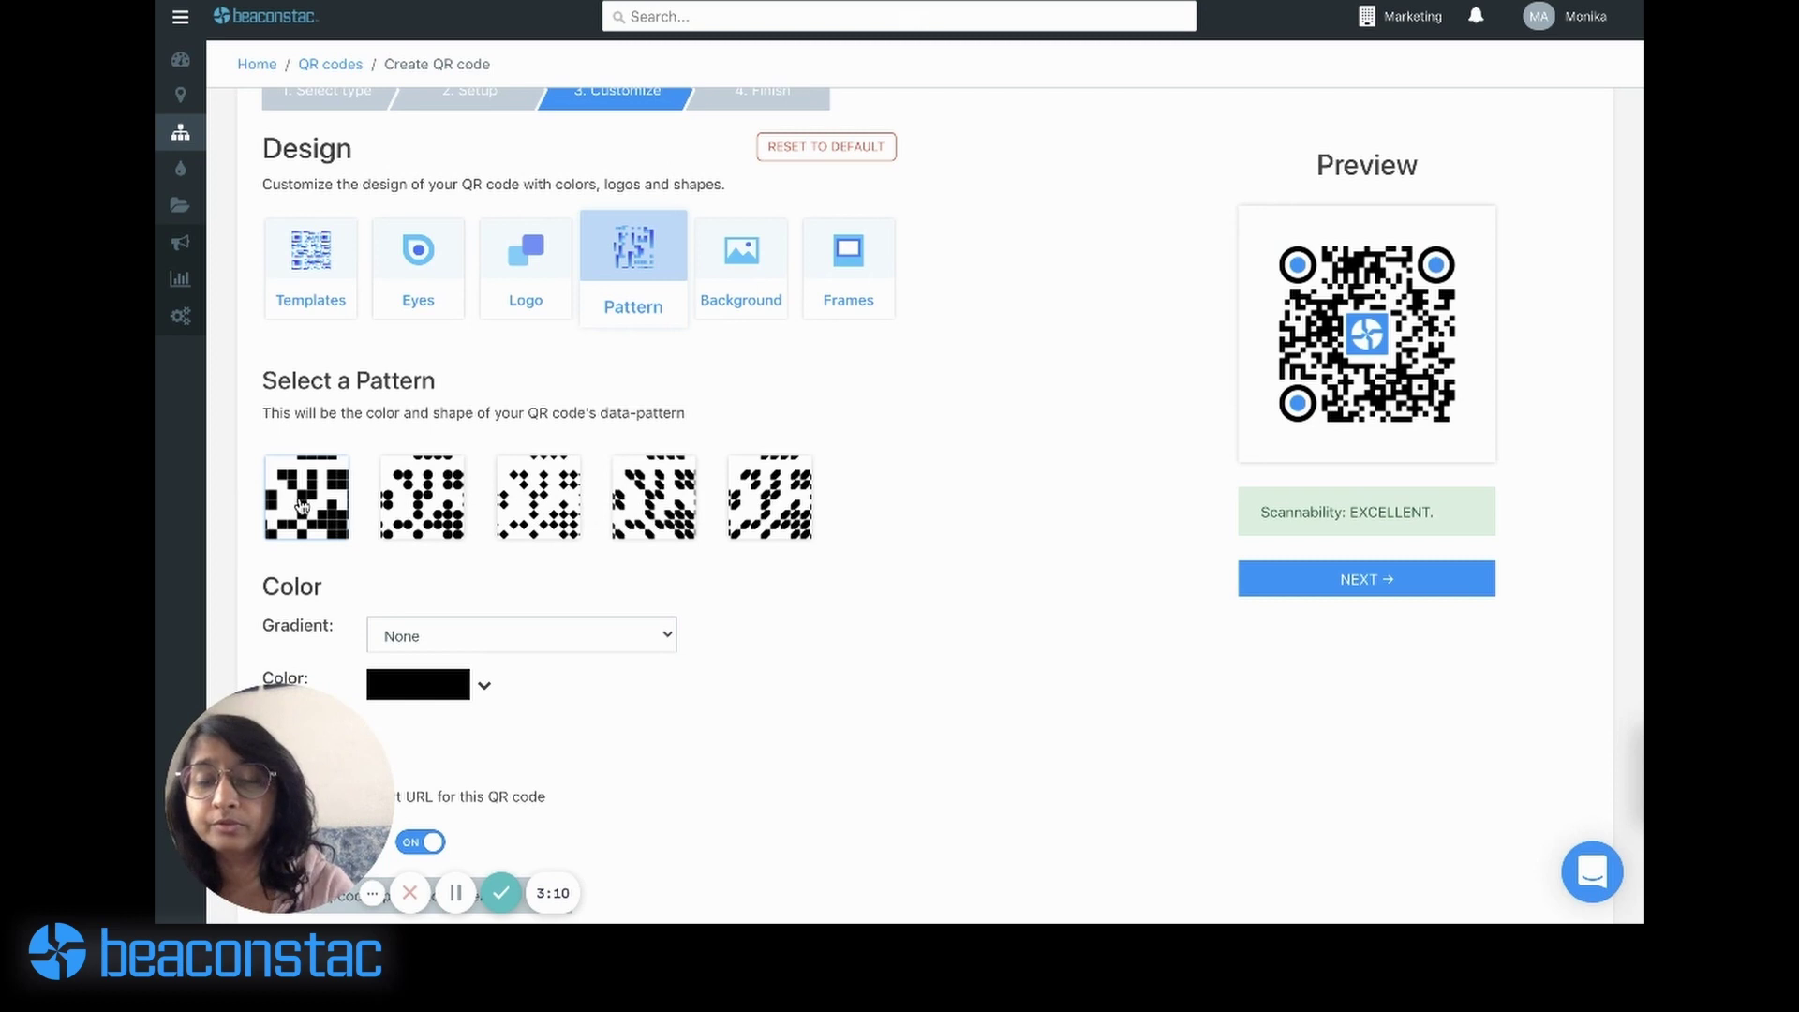
left_click(531, 521)
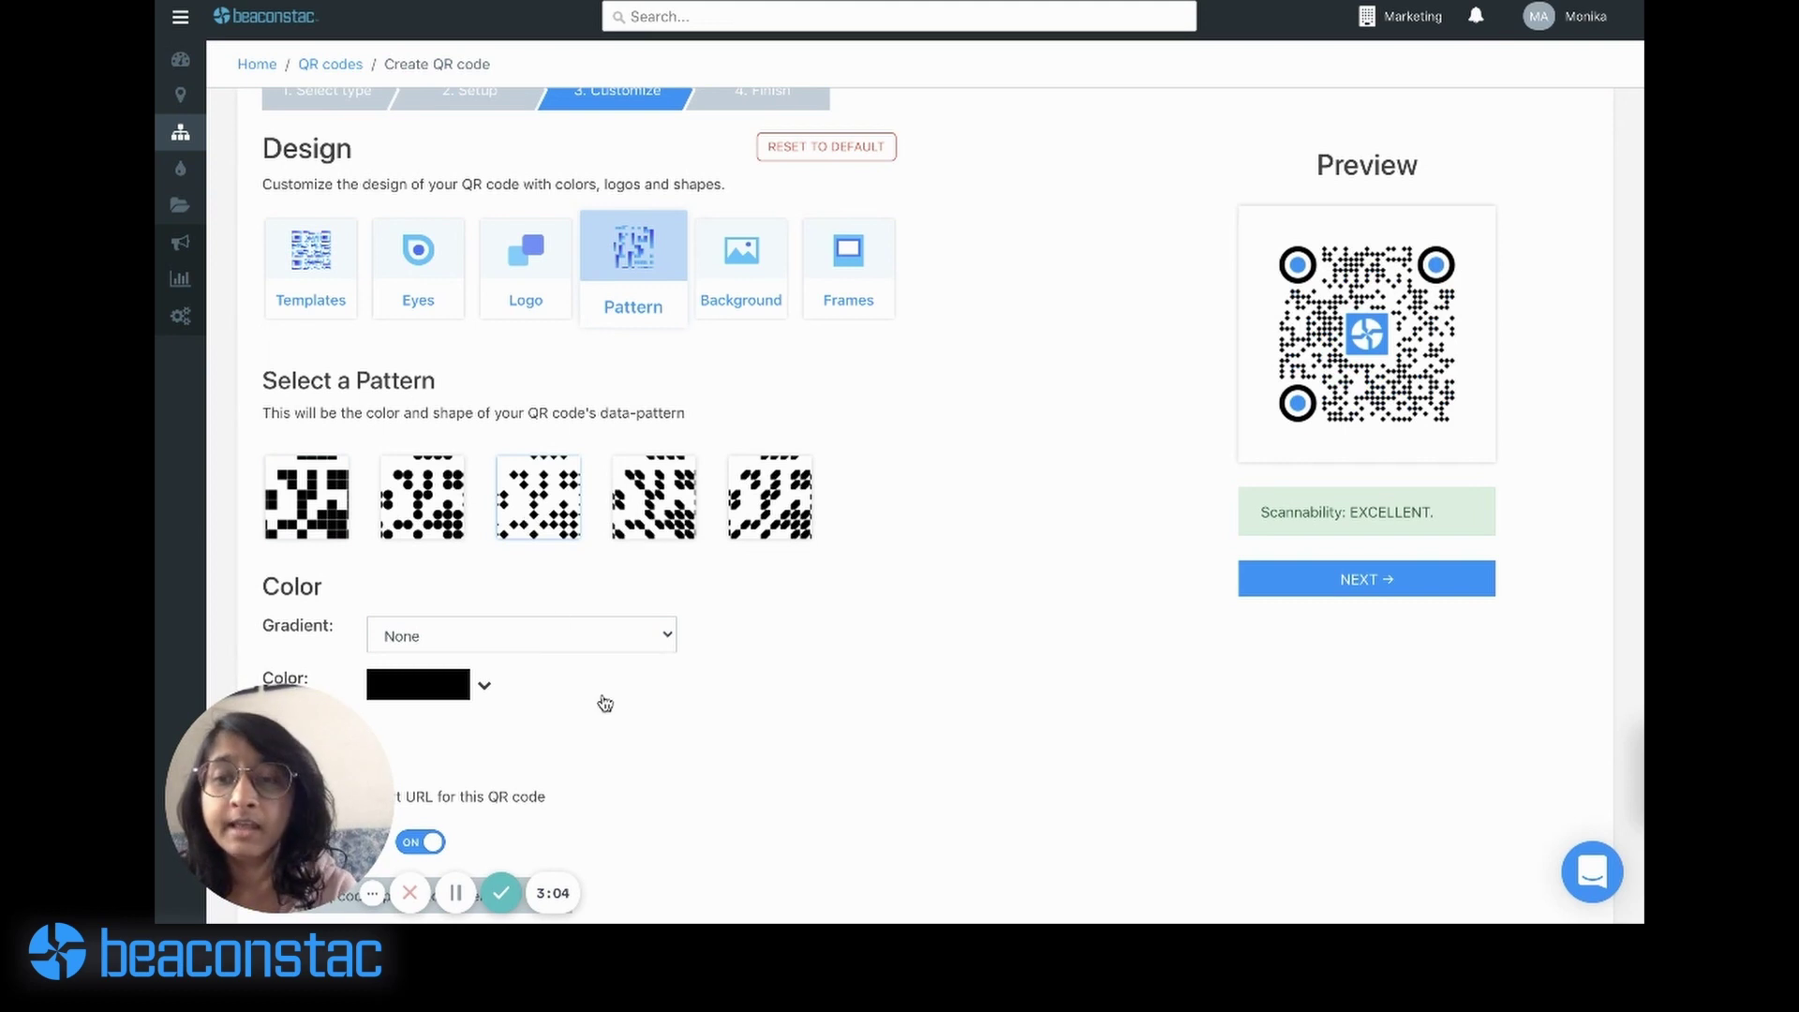
scroll(562, 693, "down", 1)
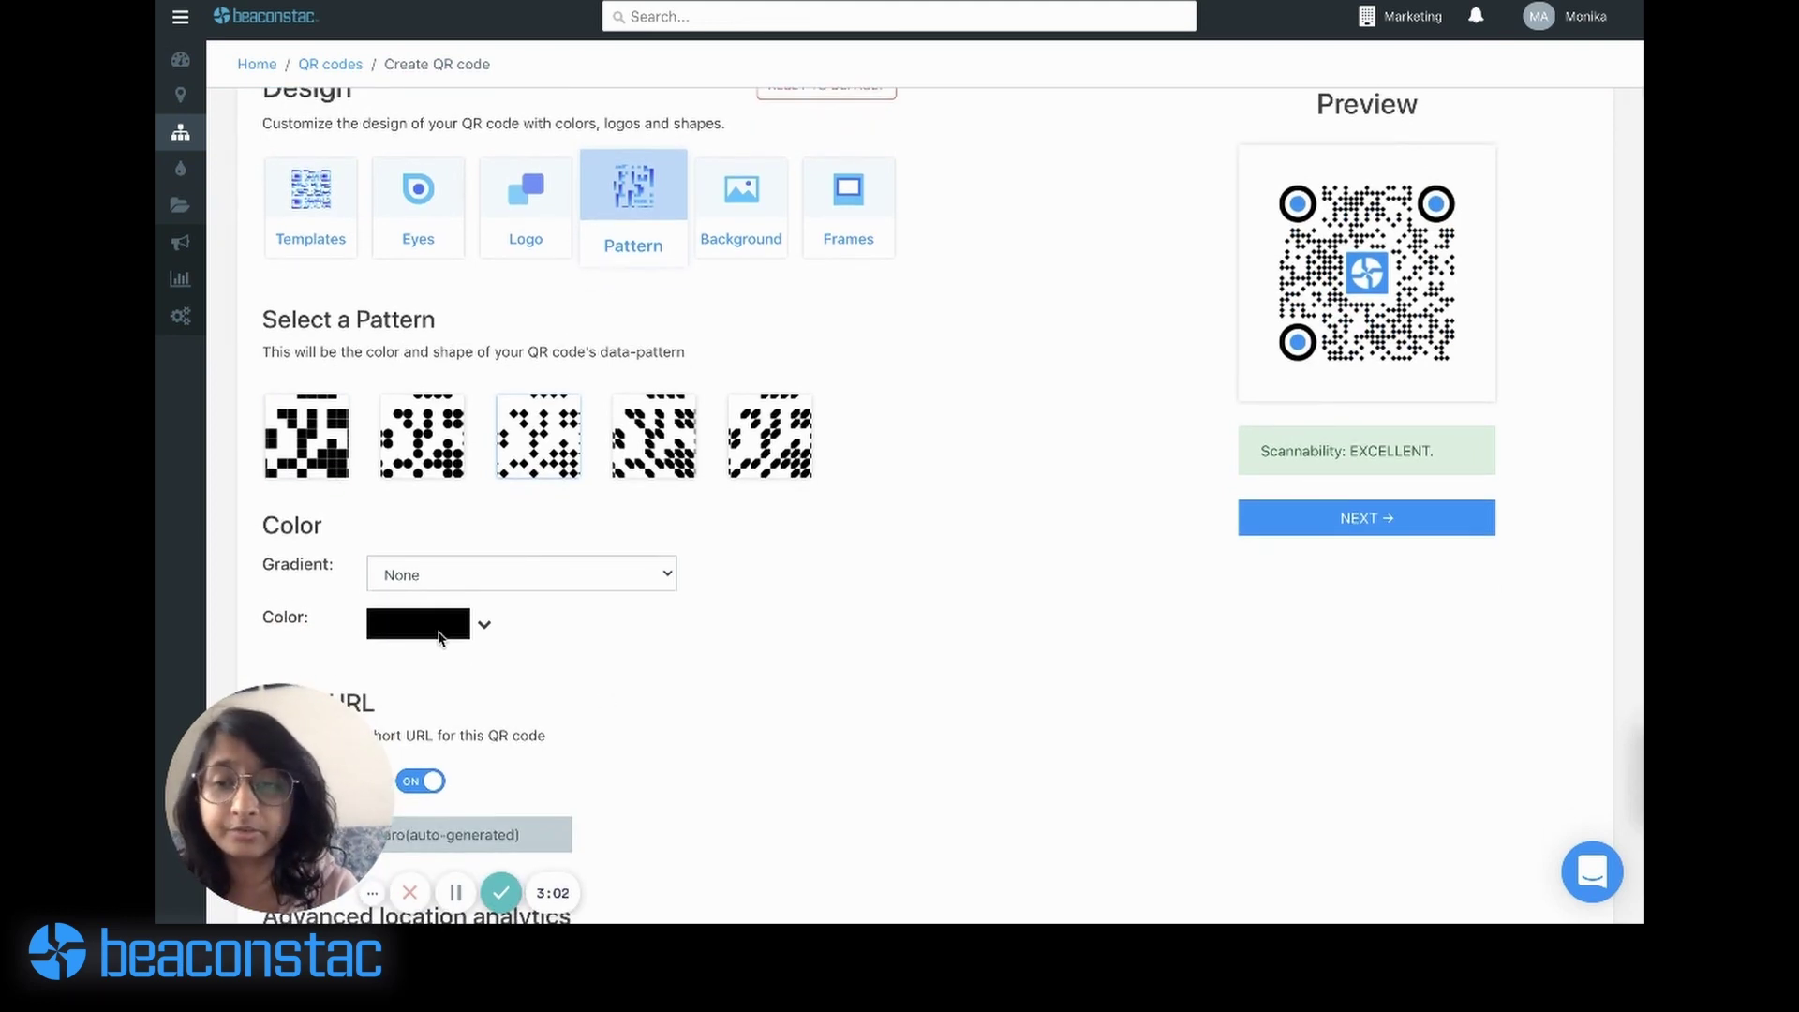
left_click(439, 624)
left_click(714, 659)
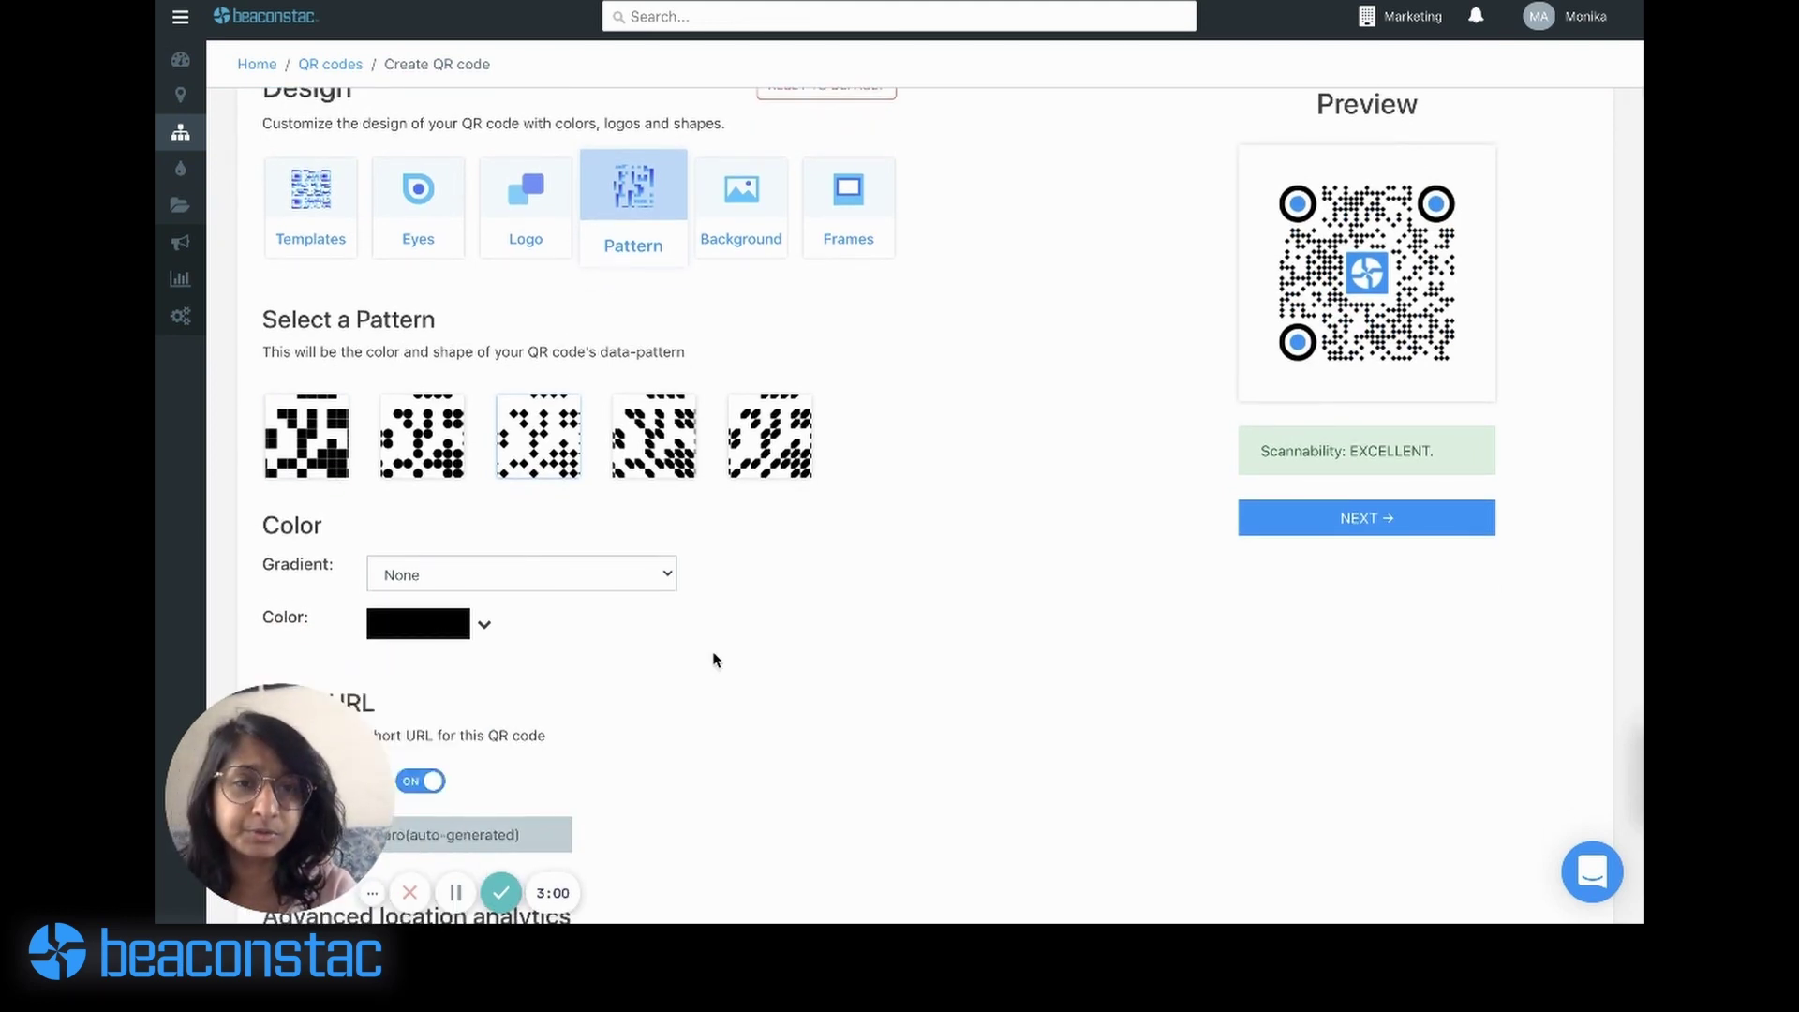
scroll(714, 660, "up", 2)
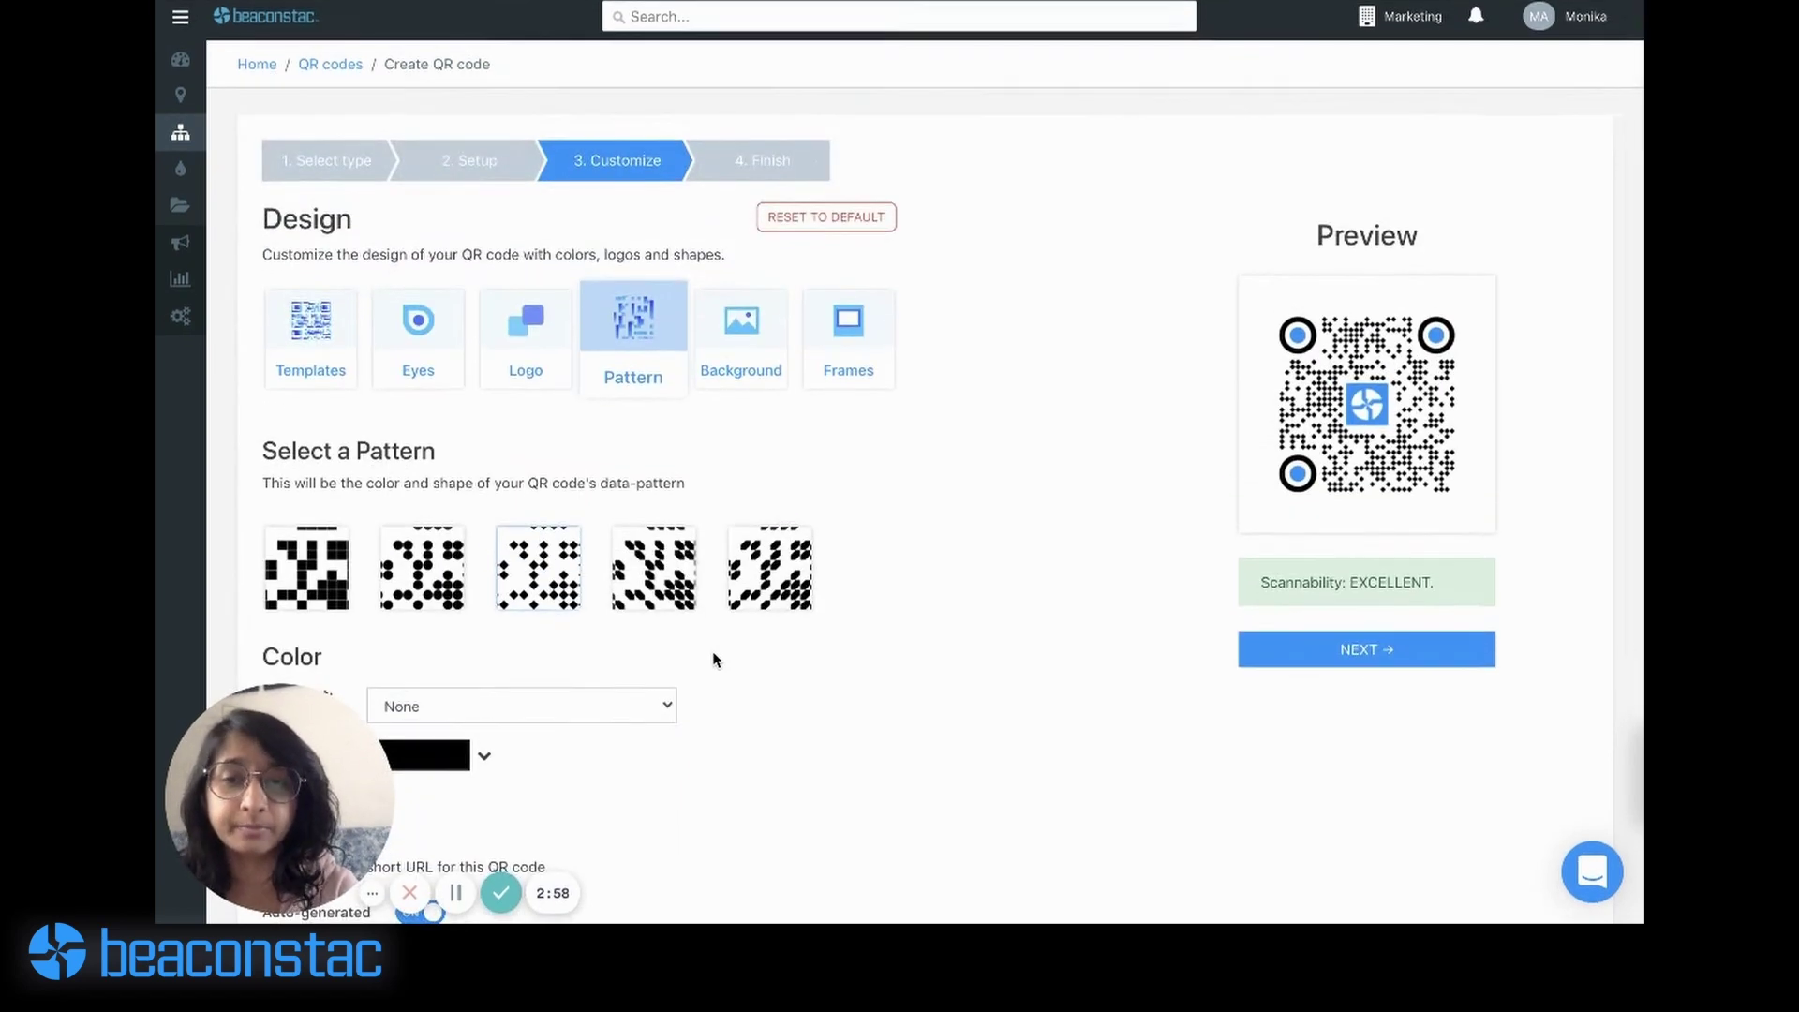
Step: Keep the QR code background type set to None
left_click(733, 326)
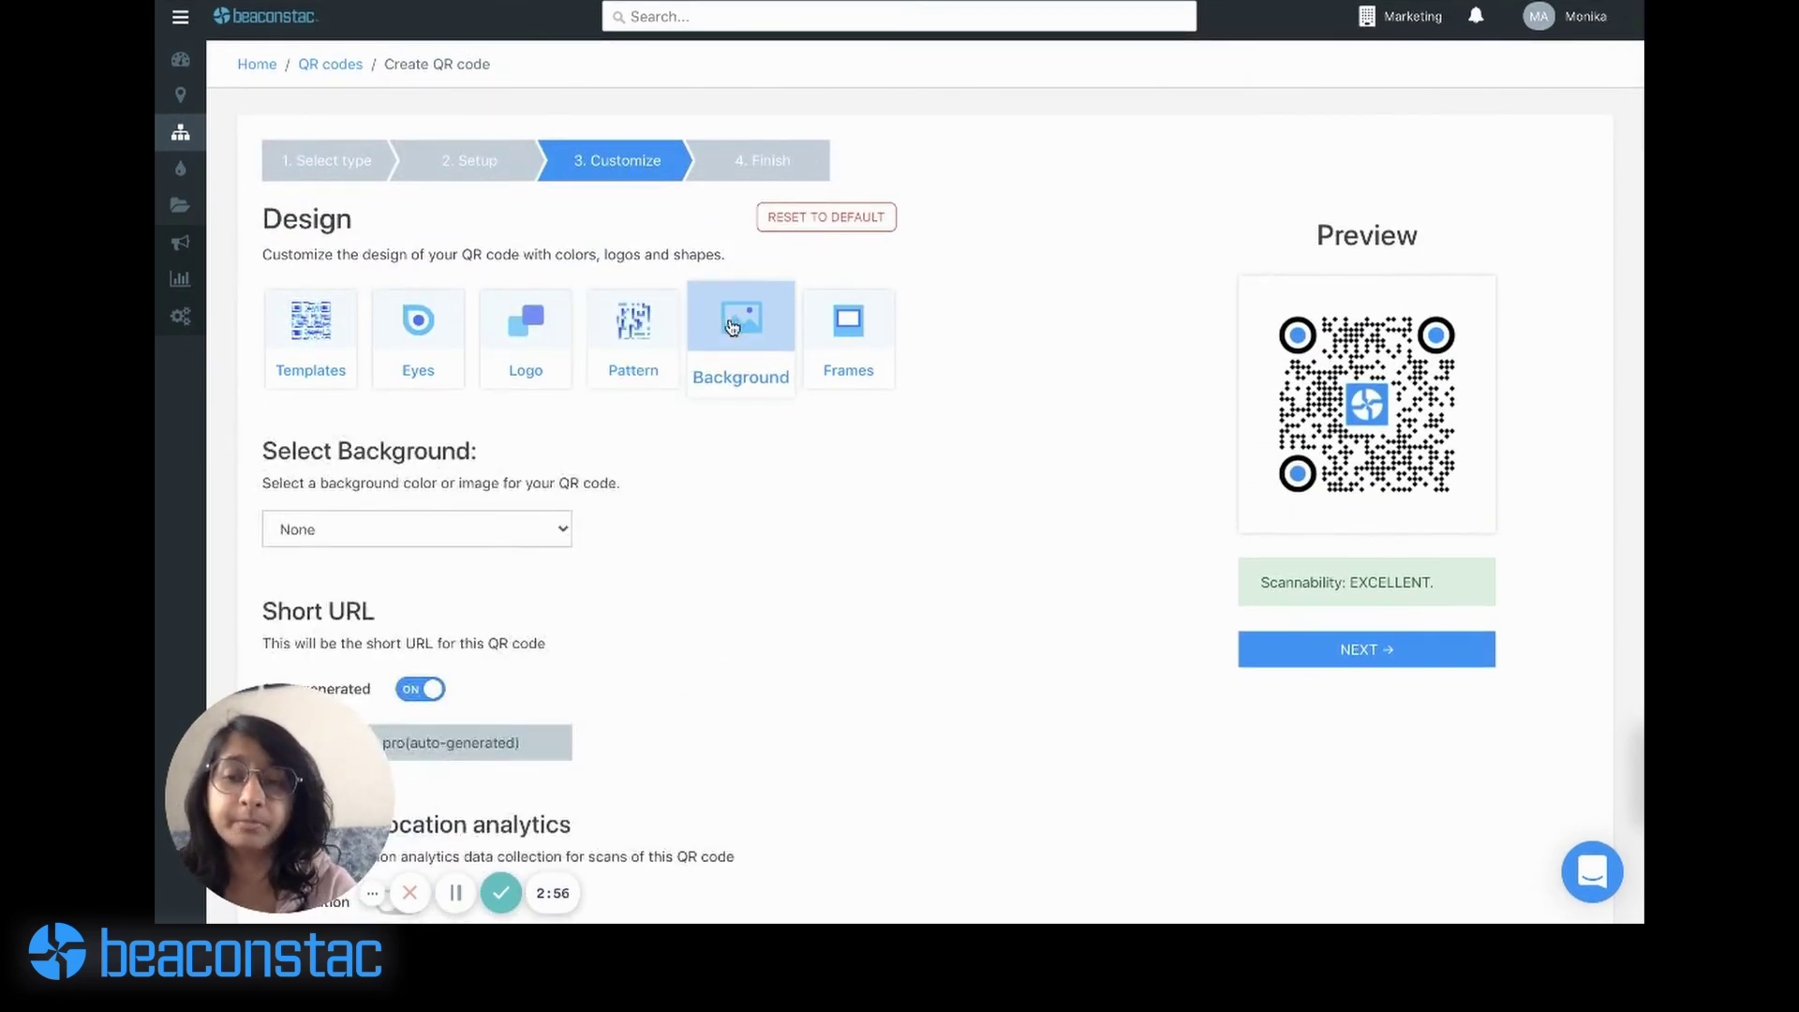
left_click(522, 530)
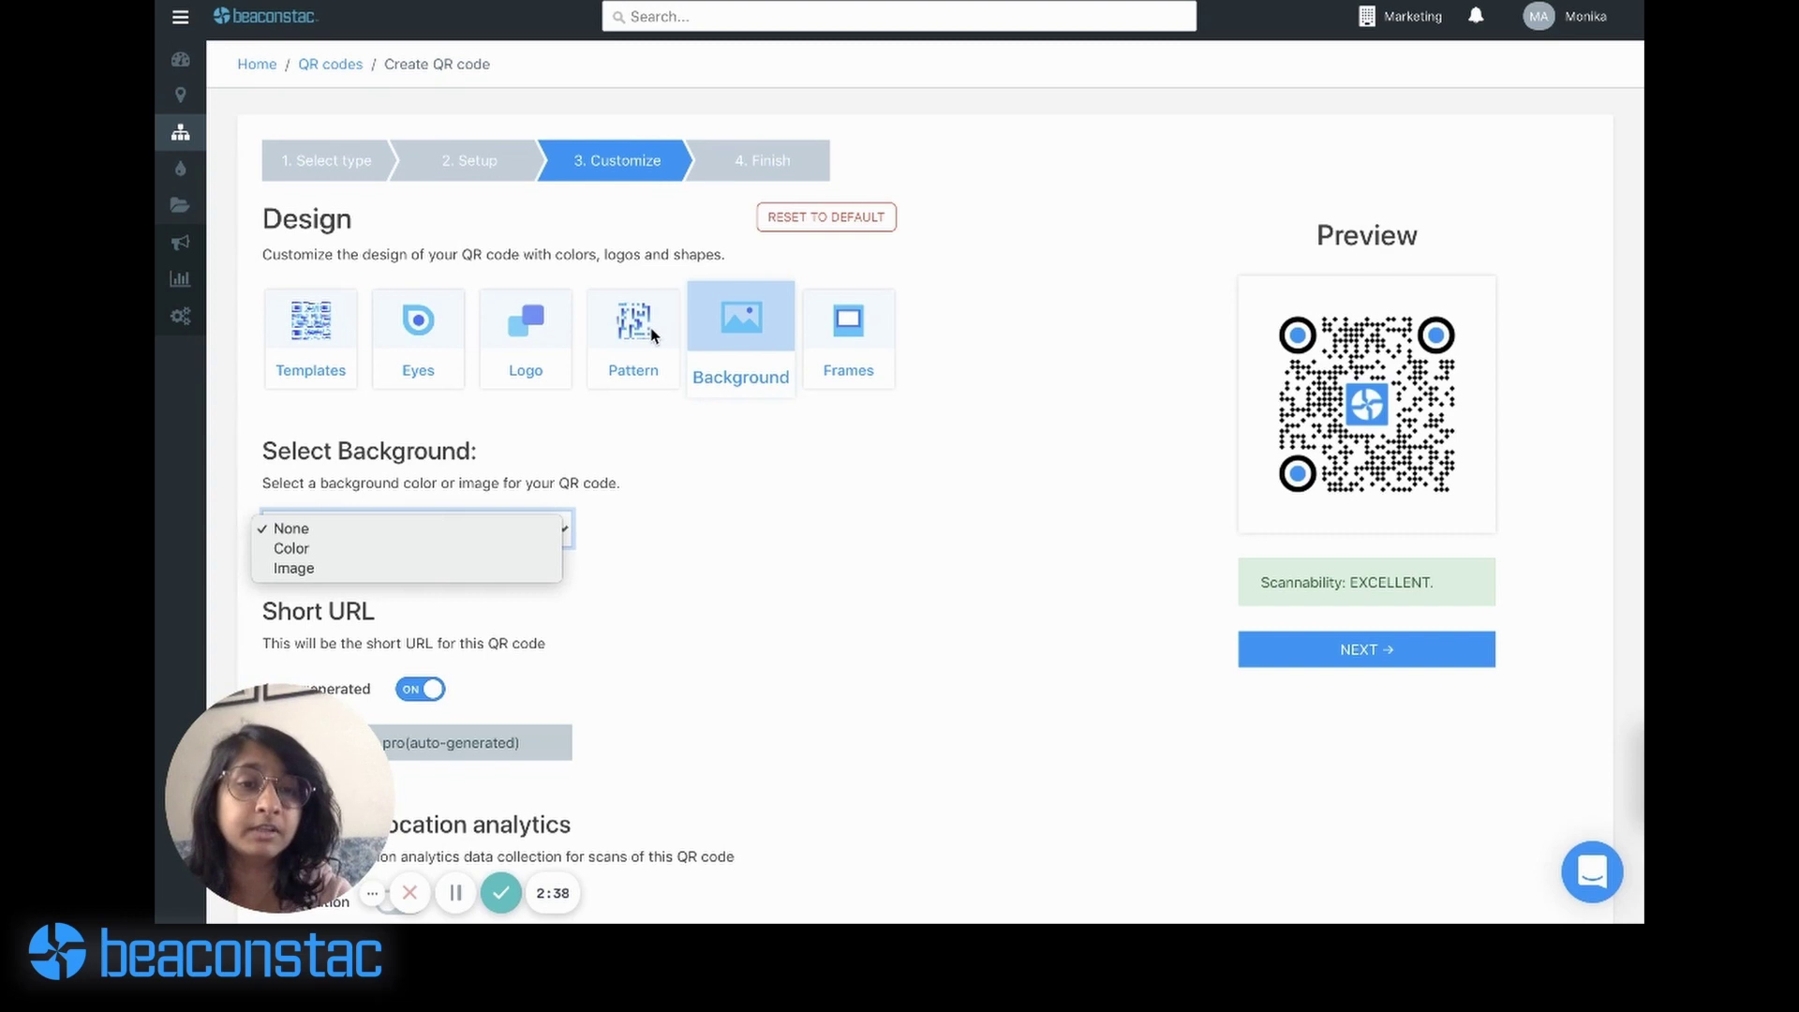
left_click(846, 503)
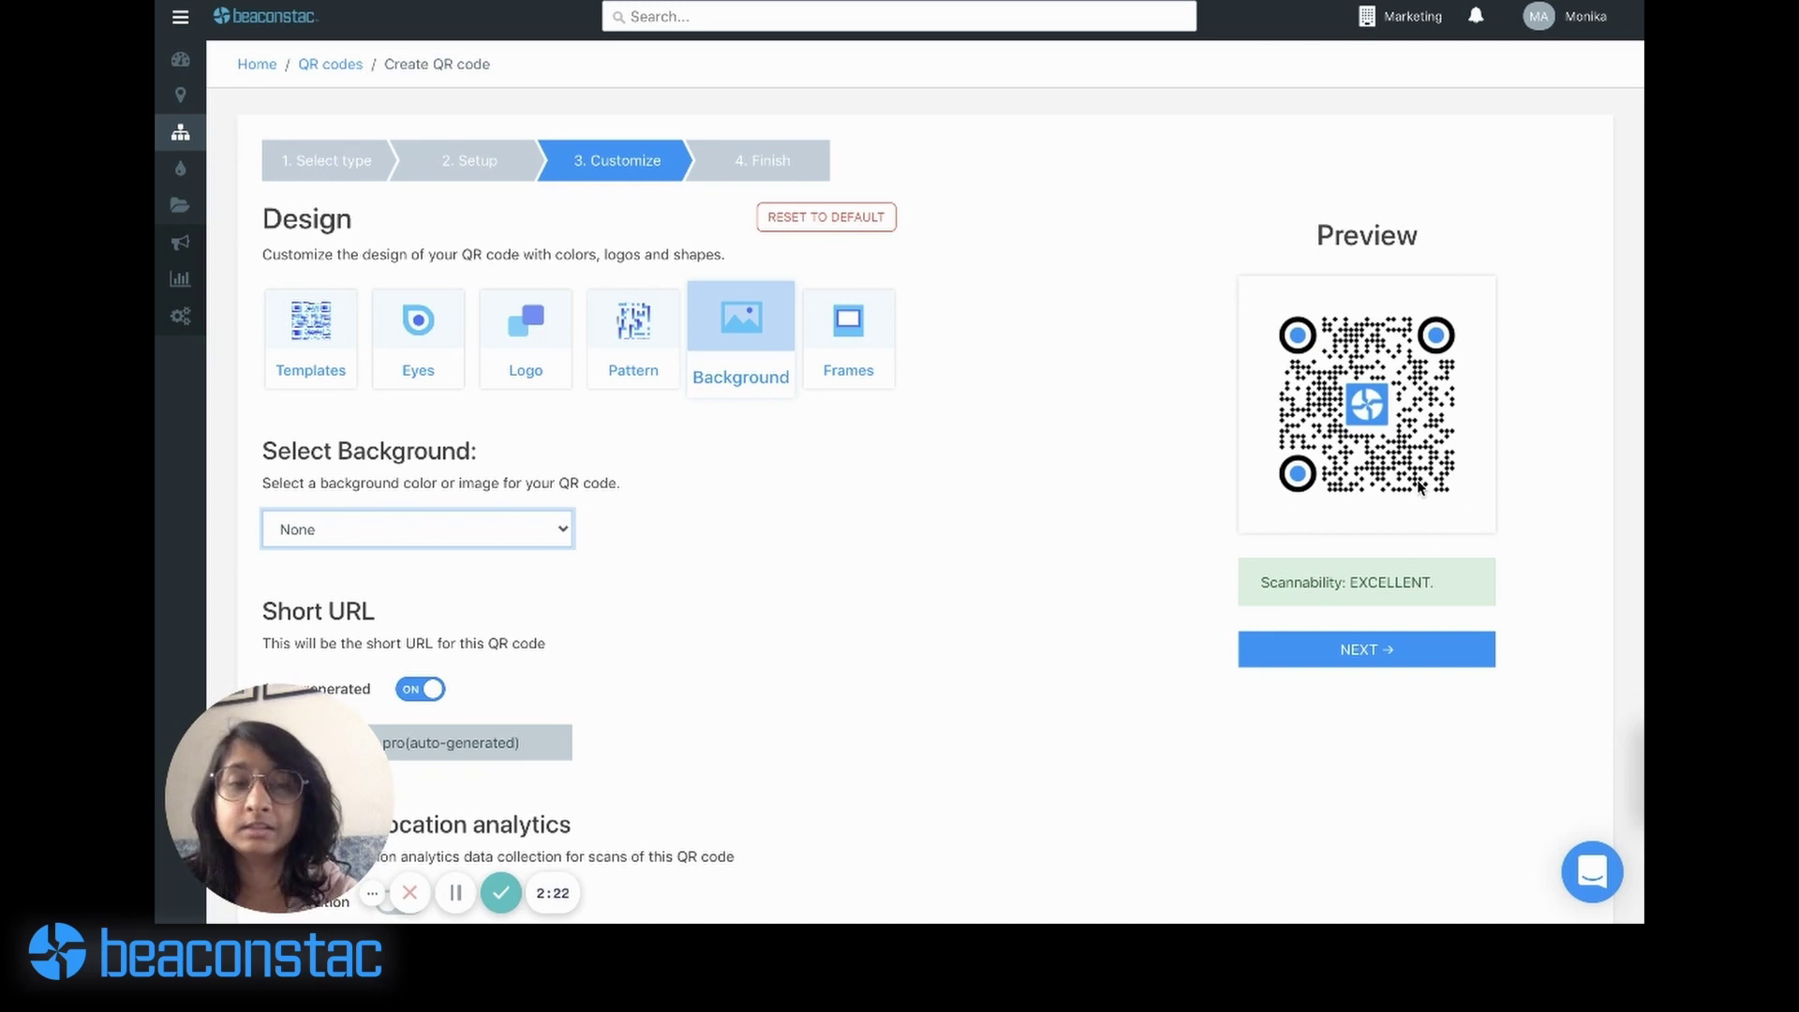
left_click(839, 351)
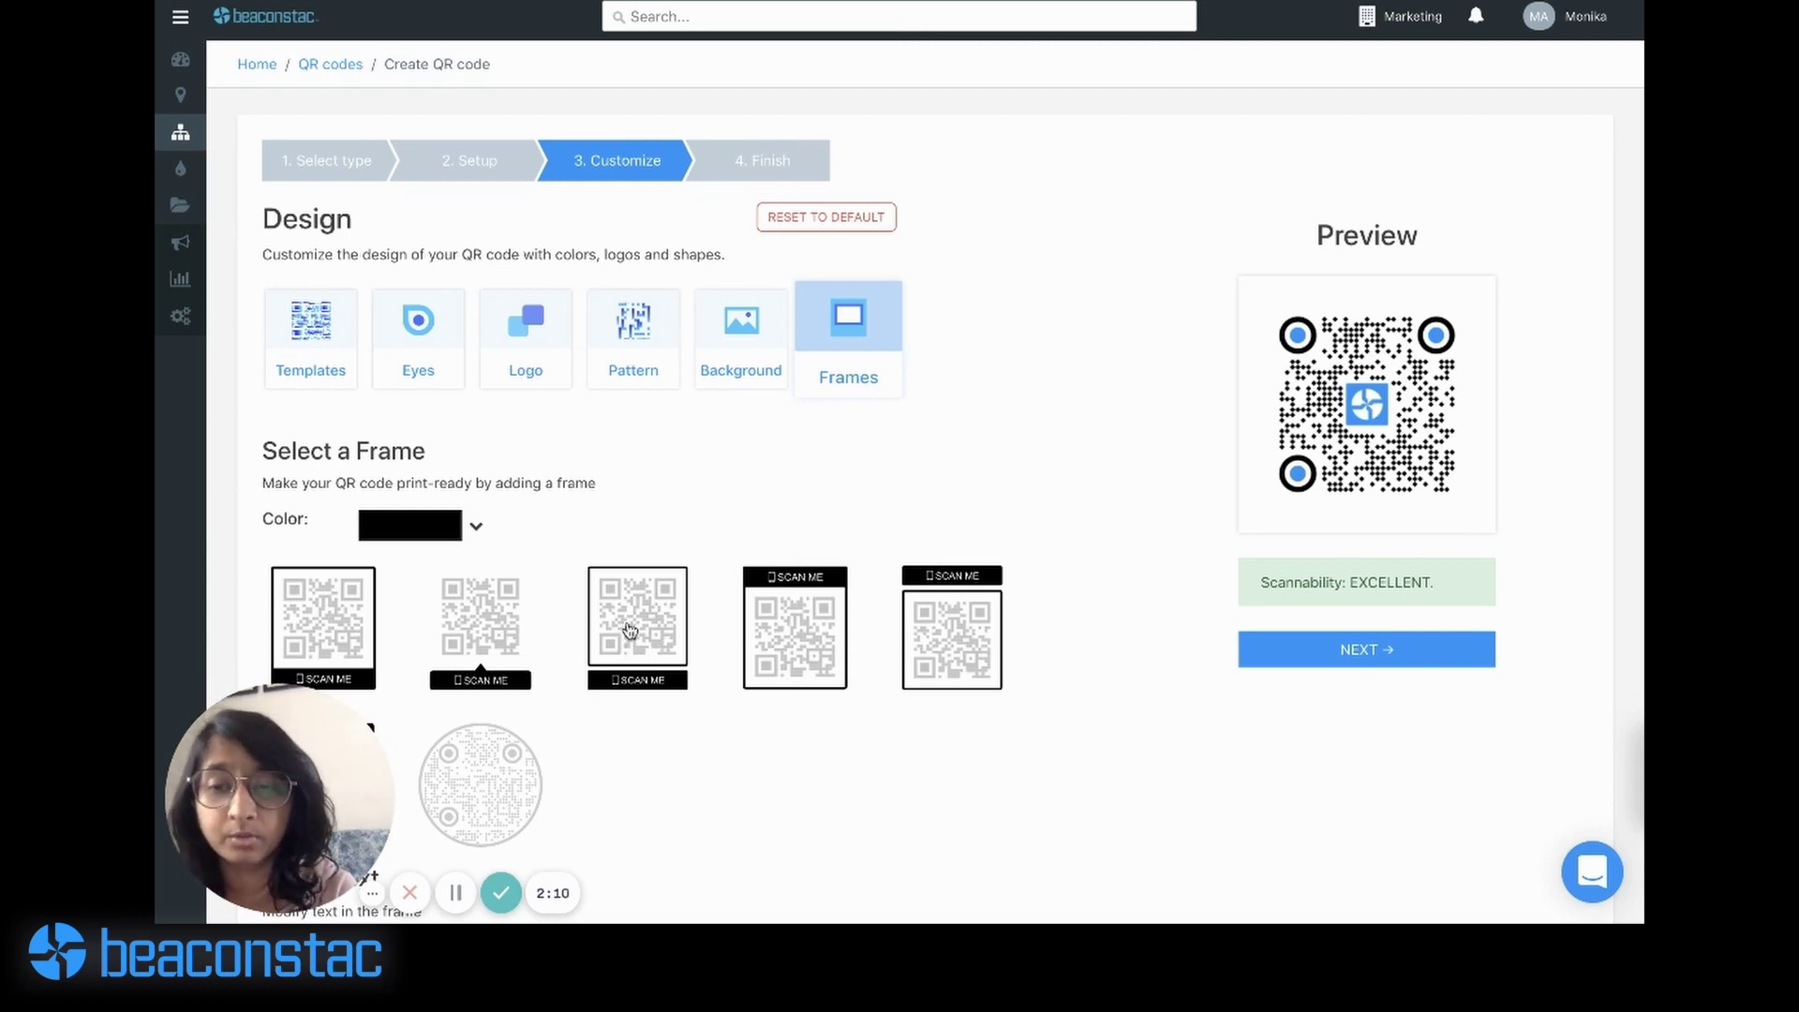
Step: Add the SCAN ME banner frame coloured navy #052645 and save the design
left_click(506, 619)
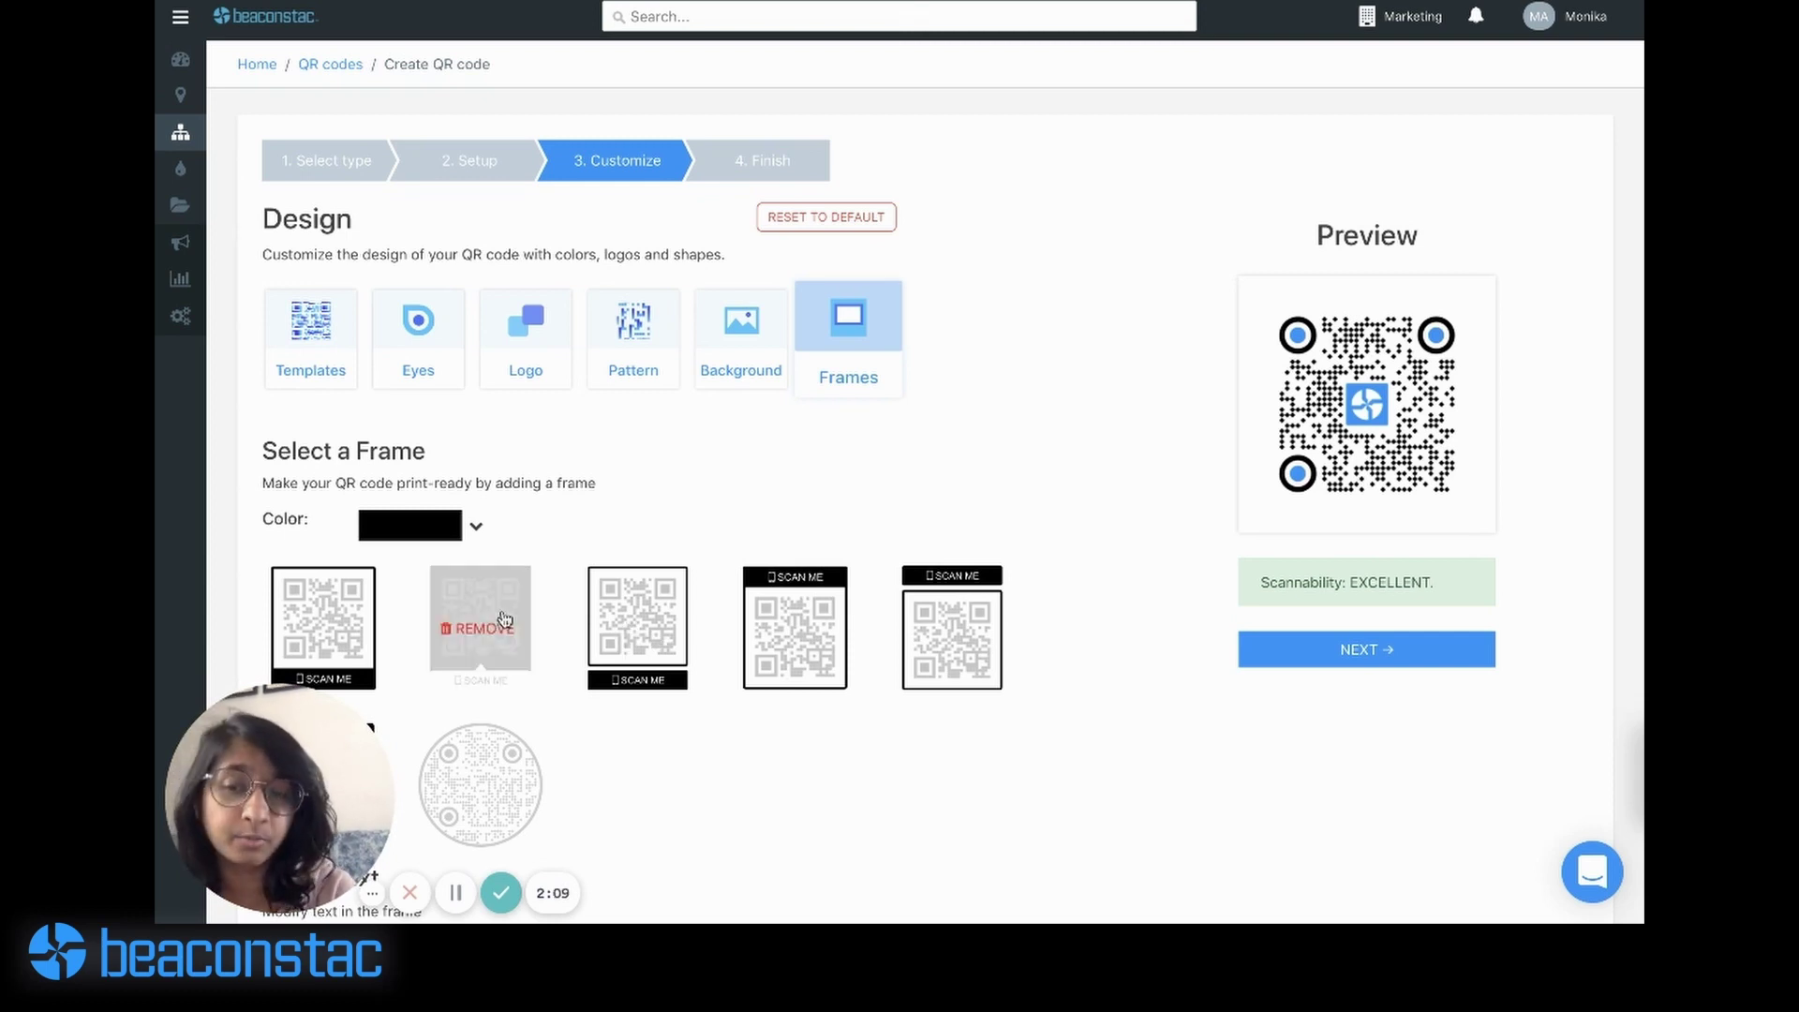
left_click(436, 536)
scroll(412, 740, "down", 2)
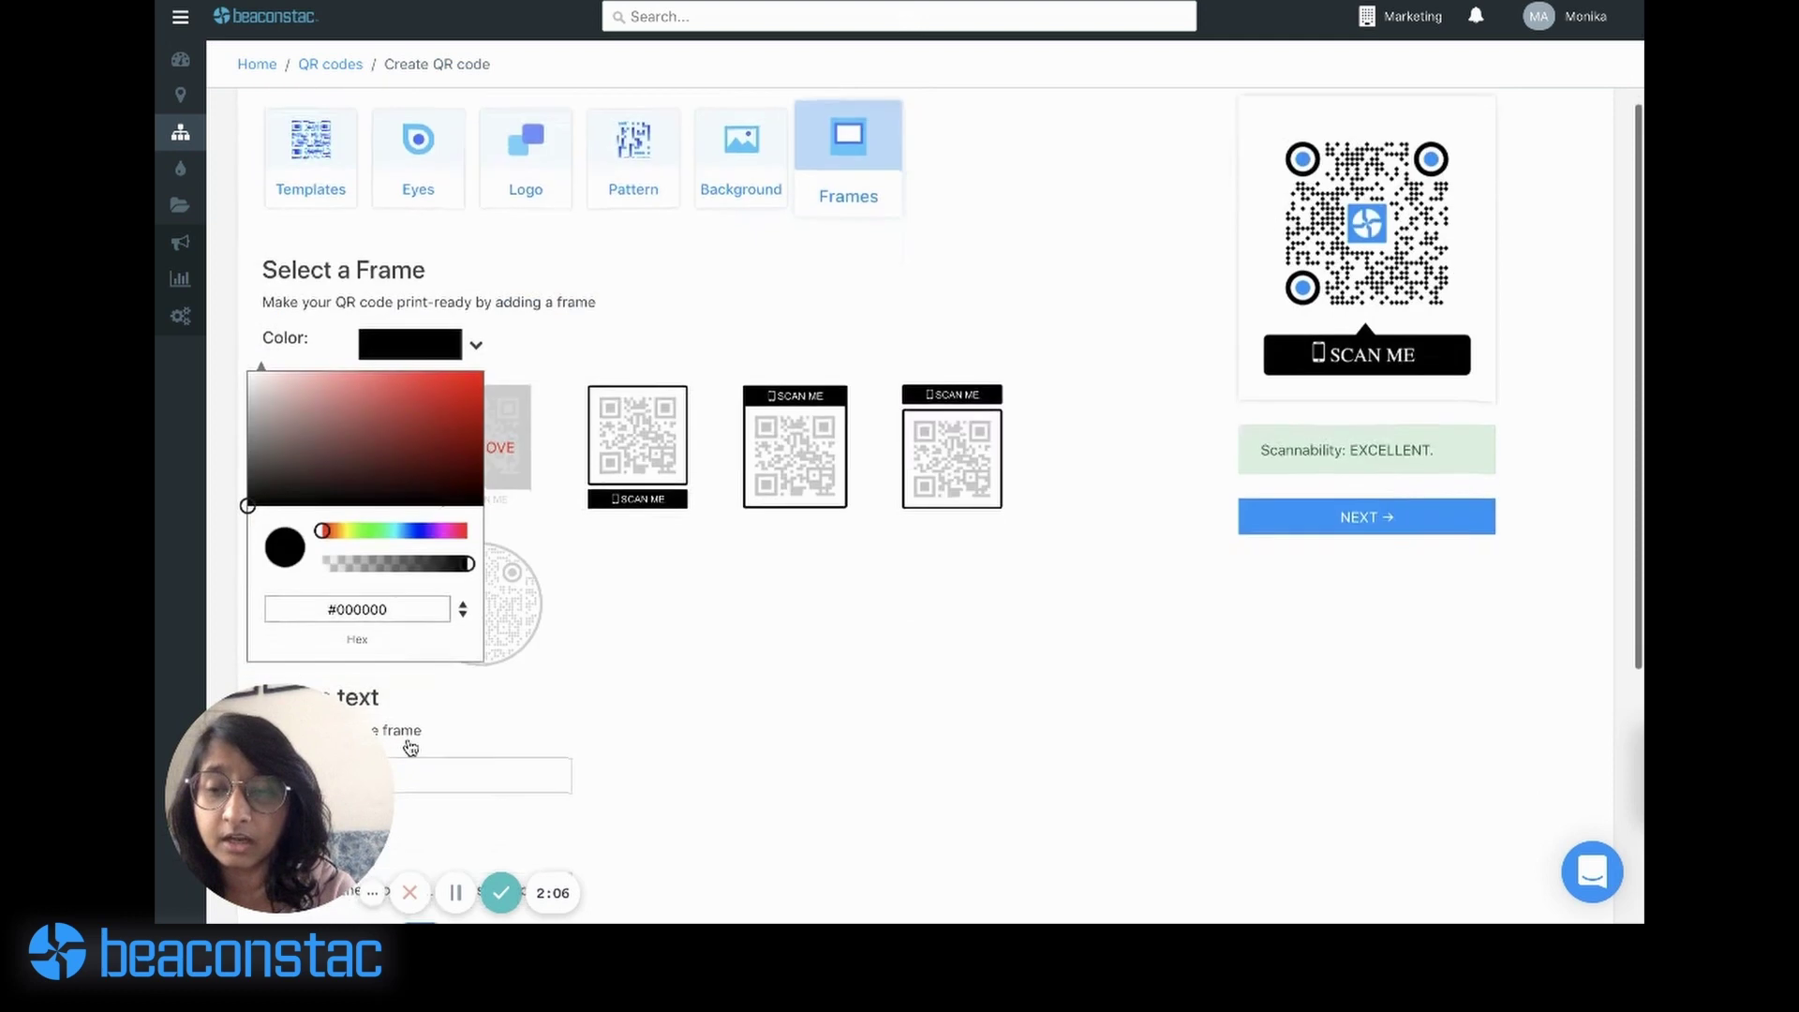
left_click(382, 605)
double_click(382, 605)
type("#259")
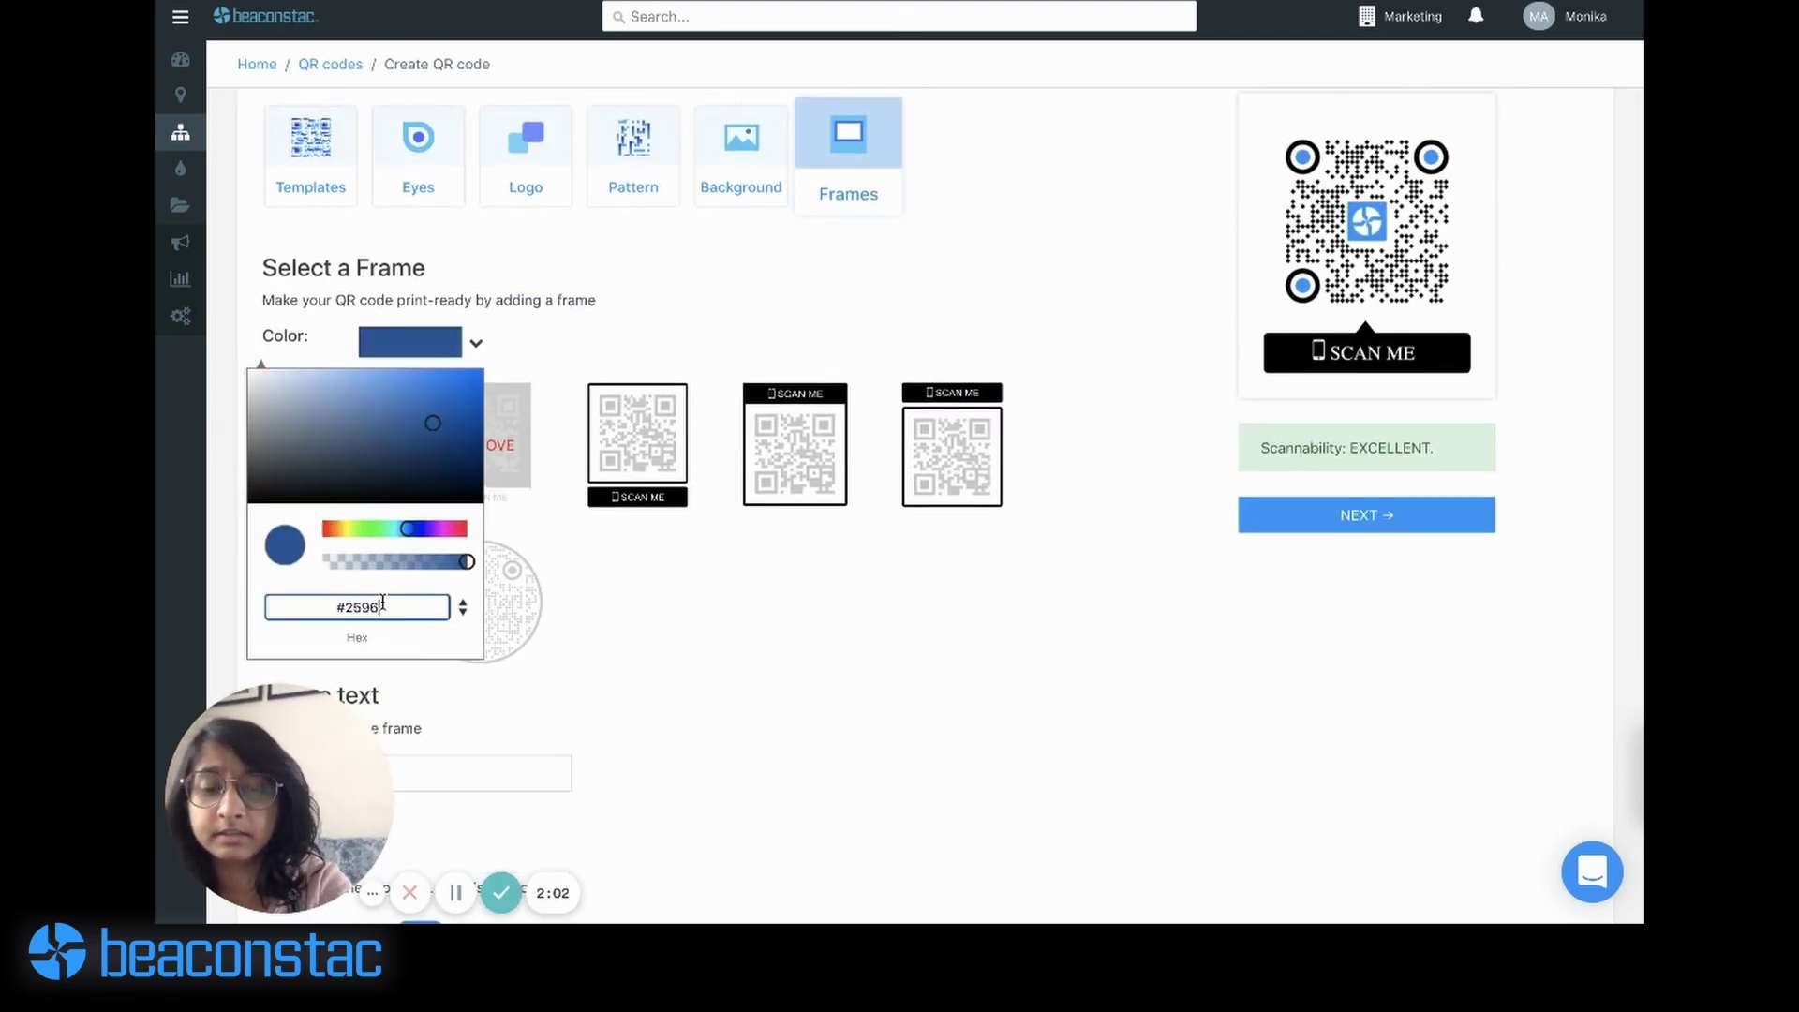
type("5ff")
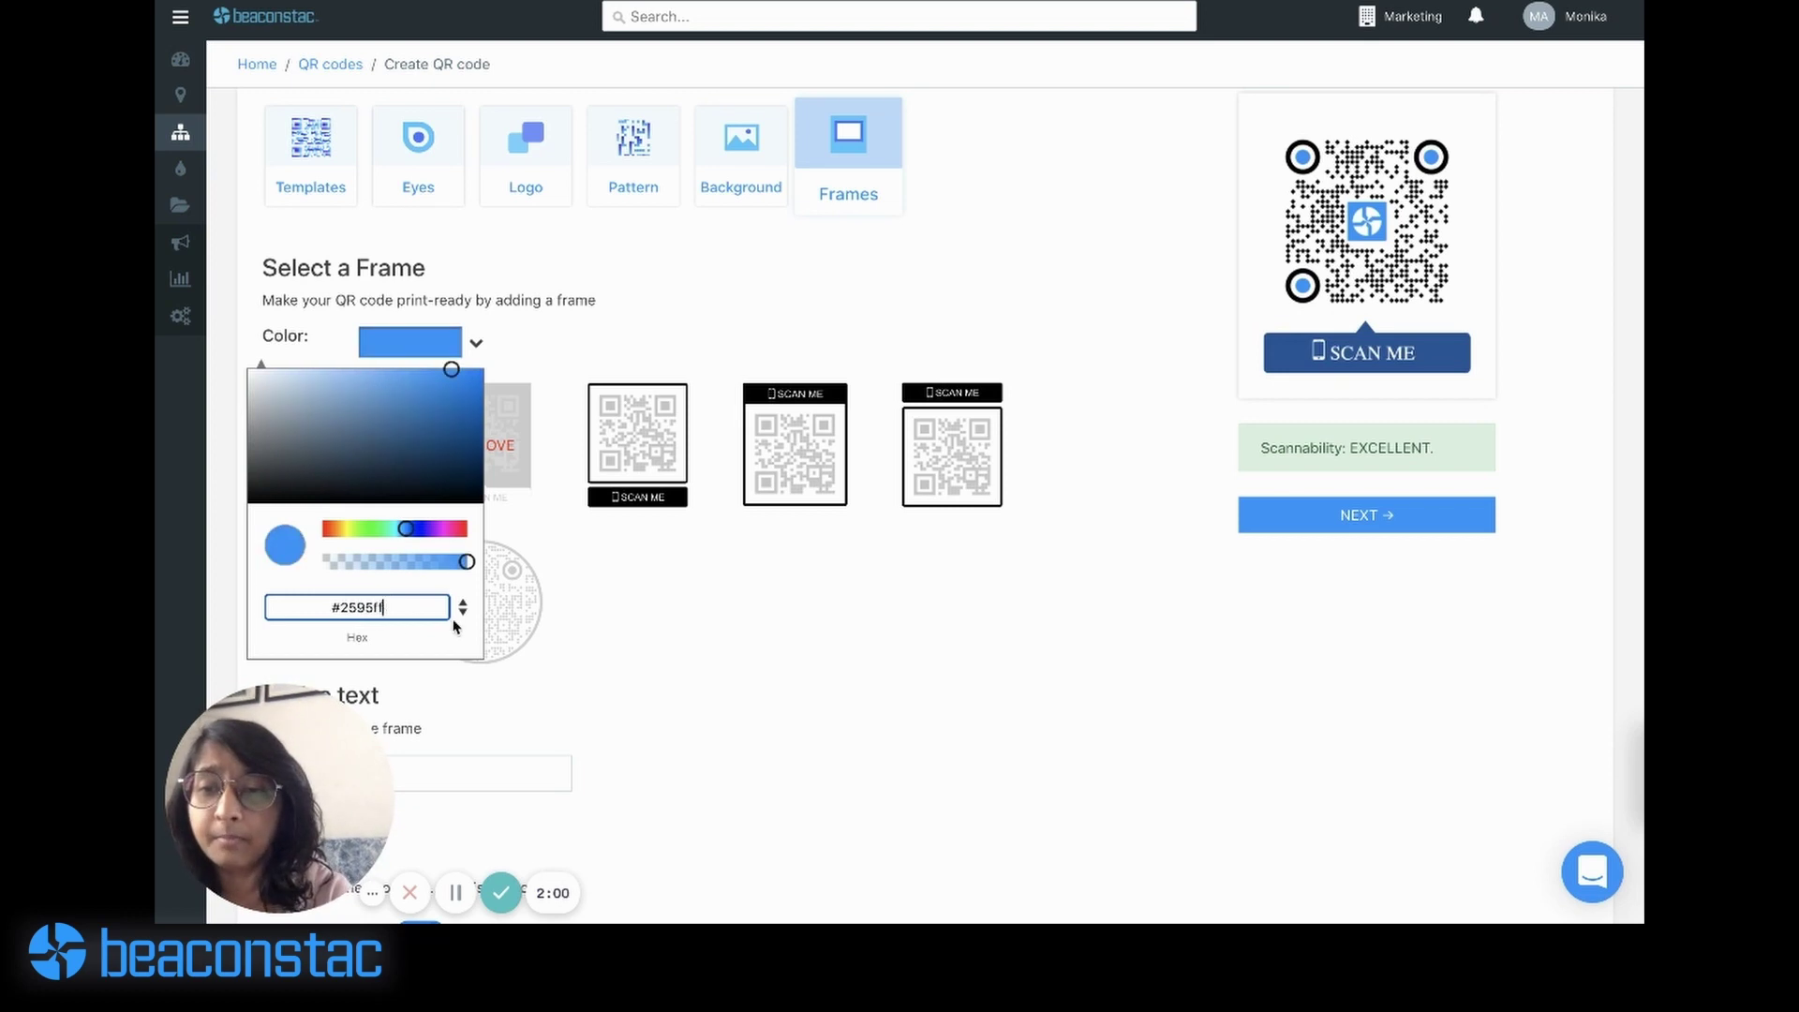
left_click_drag(457, 421, 455, 436)
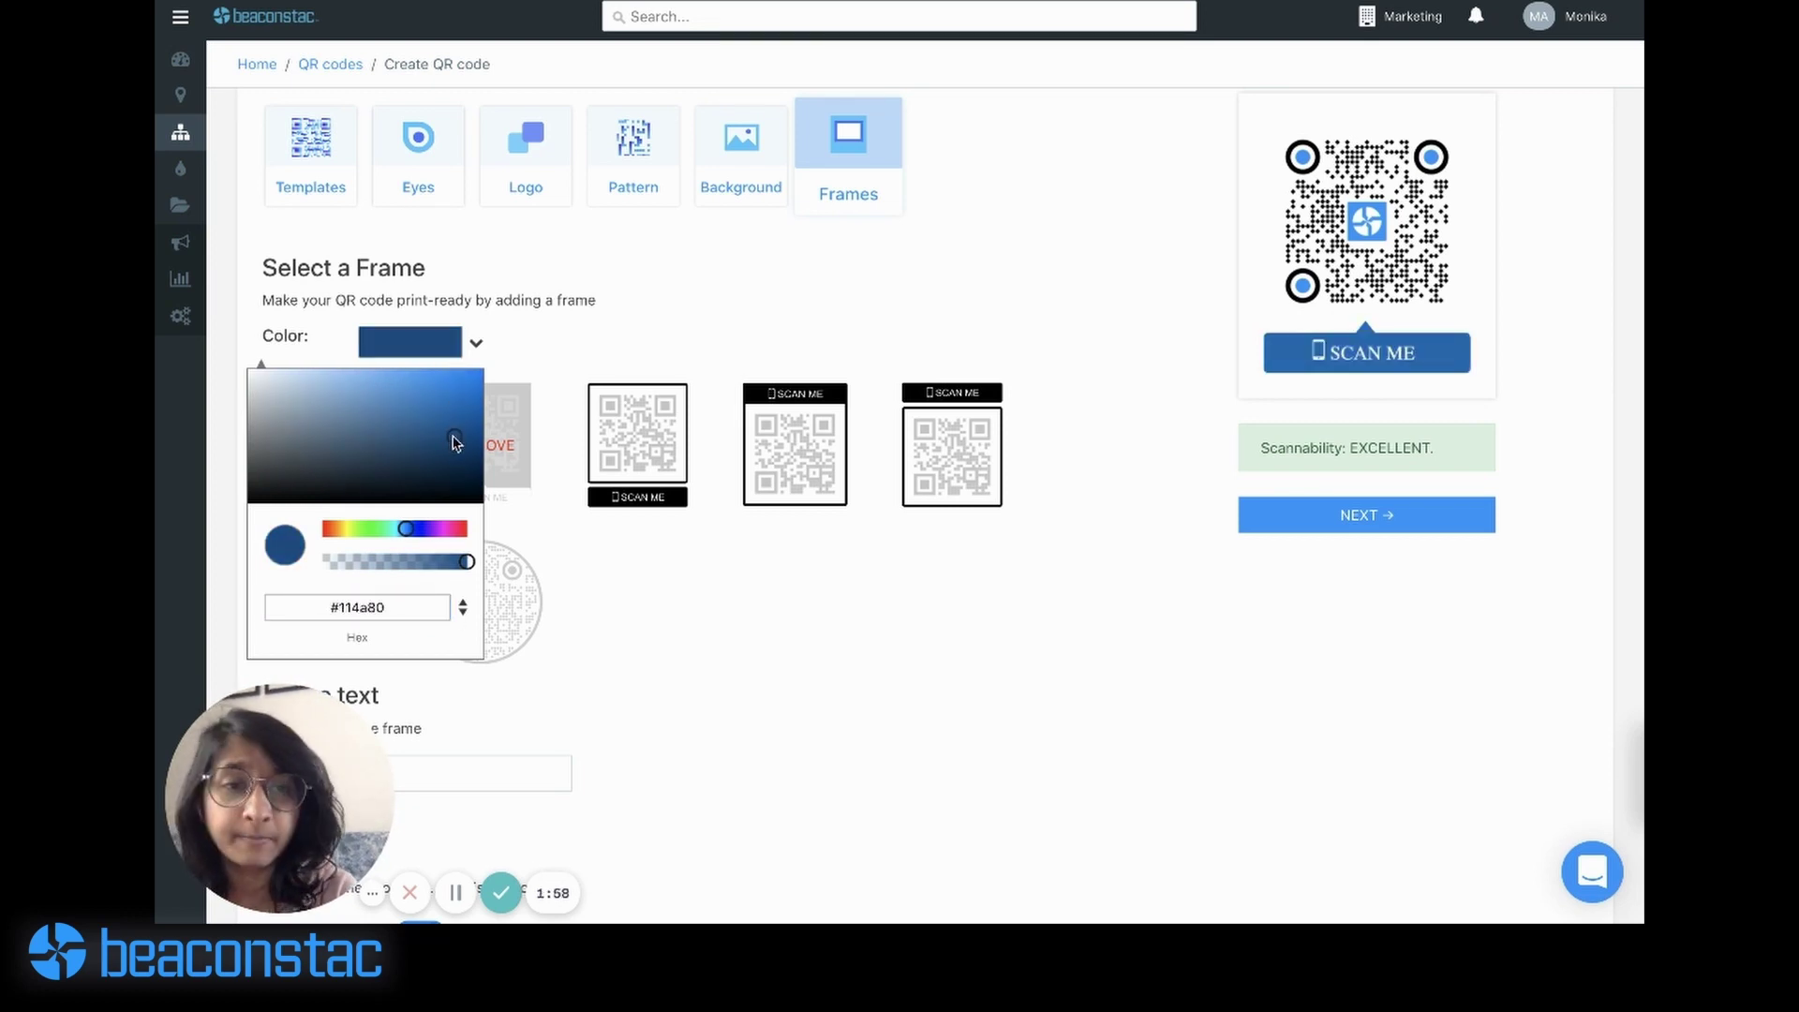
left_click(466, 481)
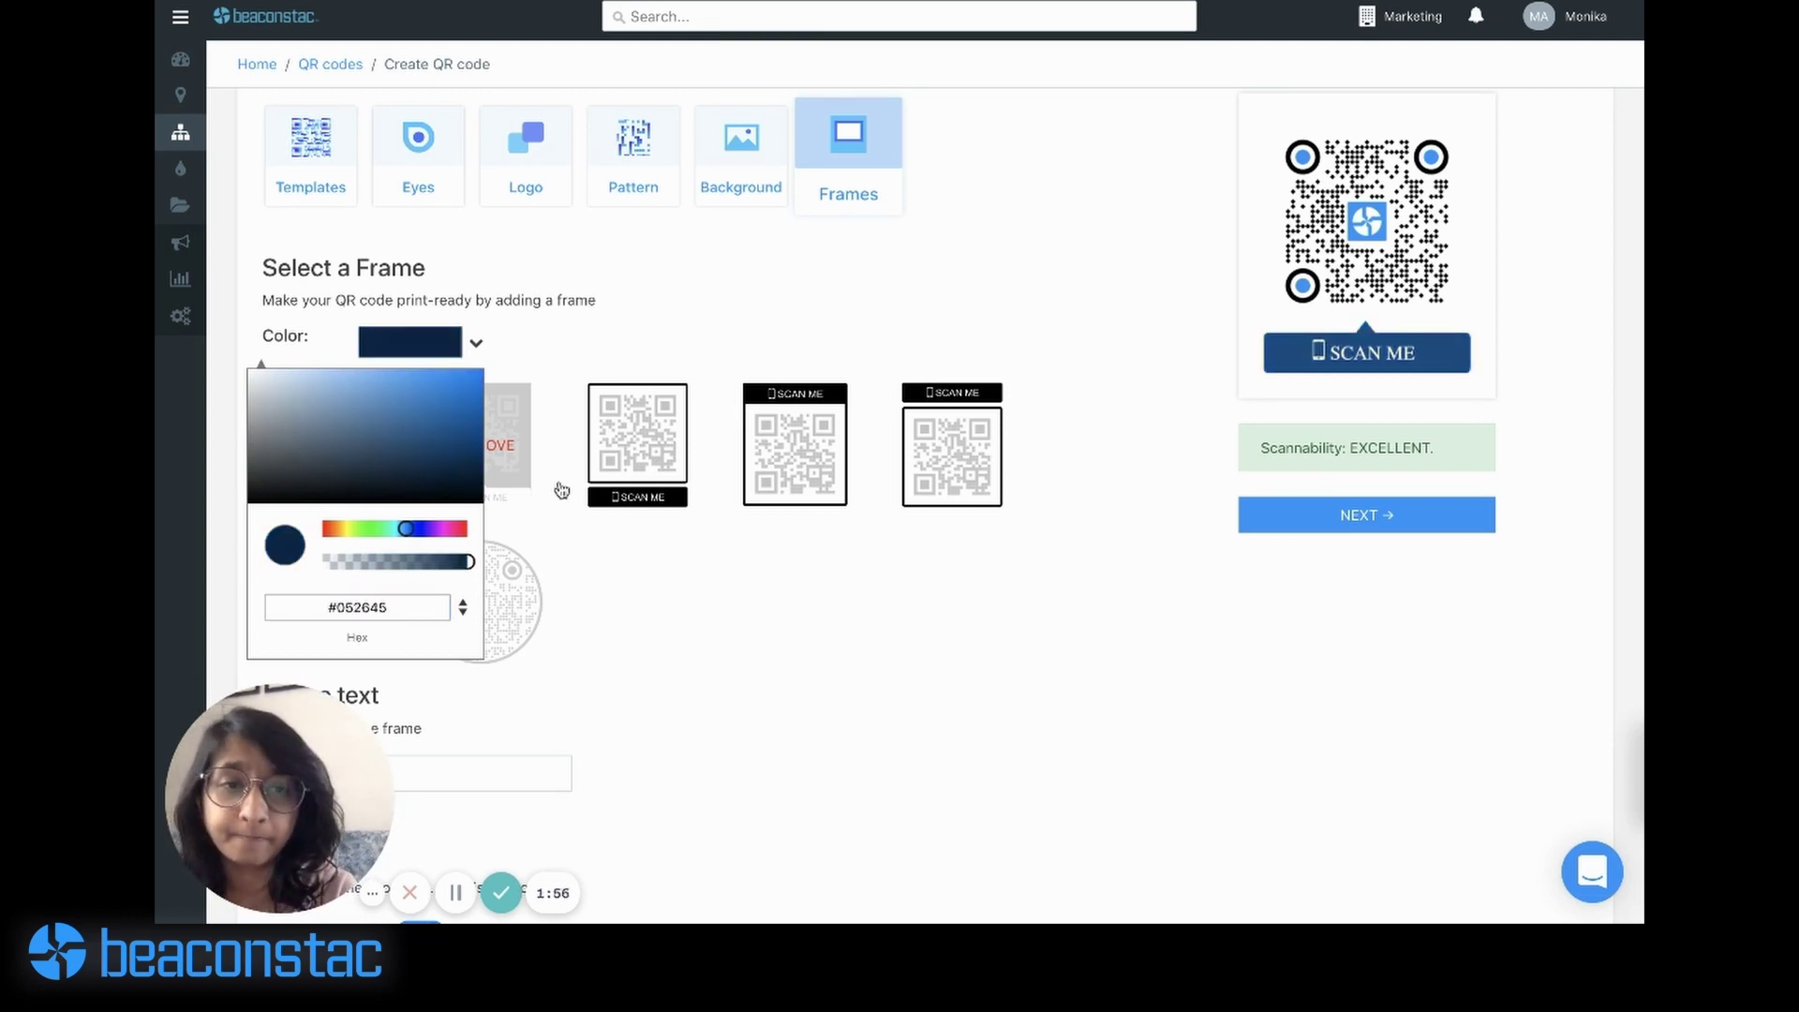
left_click(811, 589)
scroll(811, 589, "up", 2)
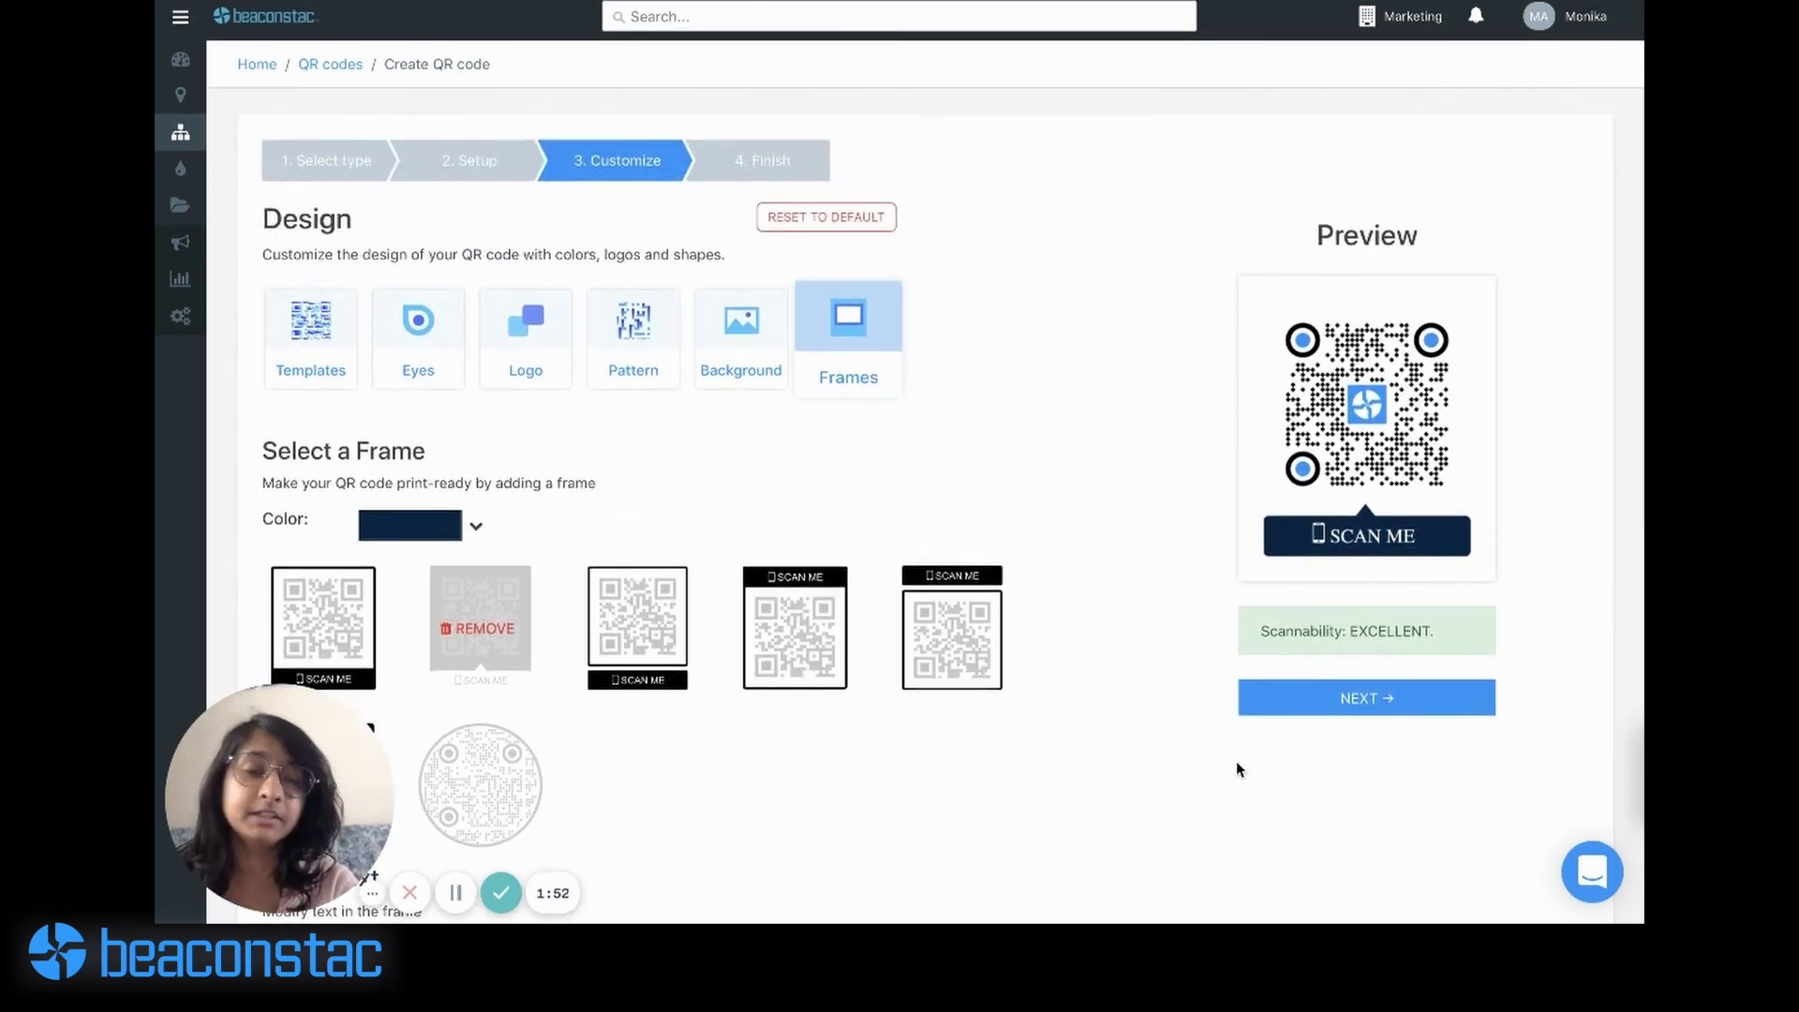
left_click(1295, 705)
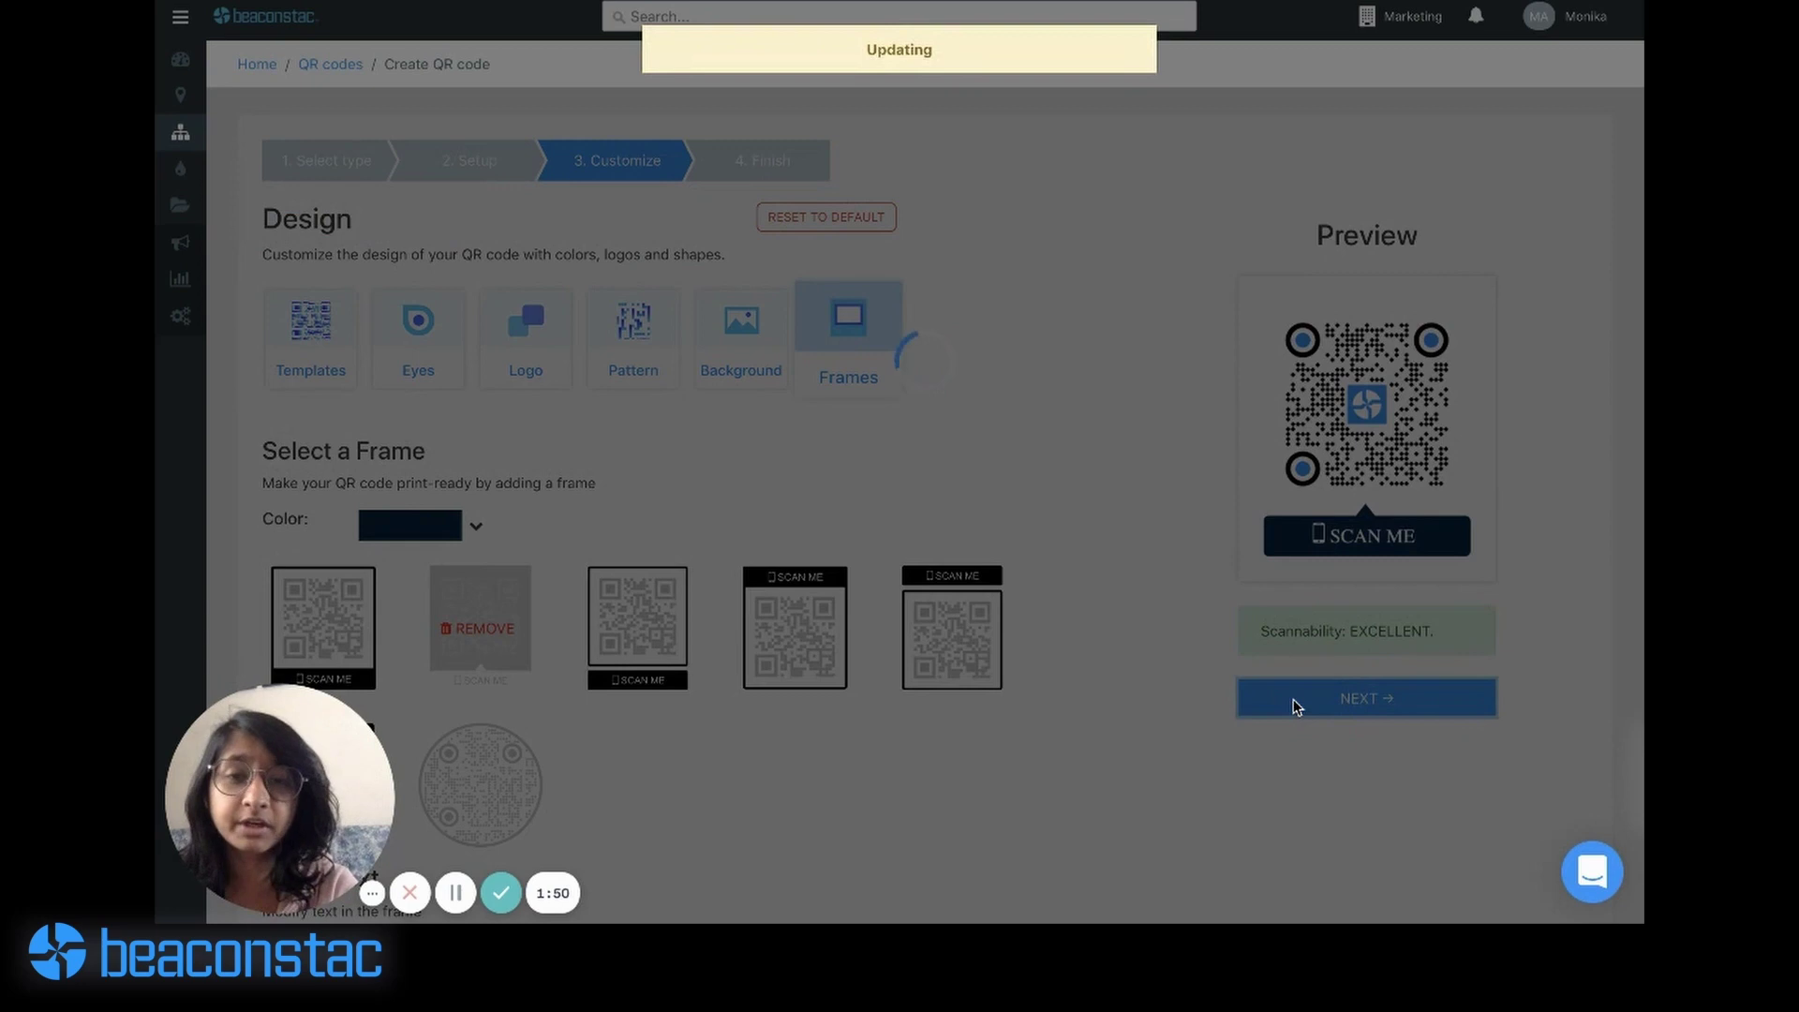